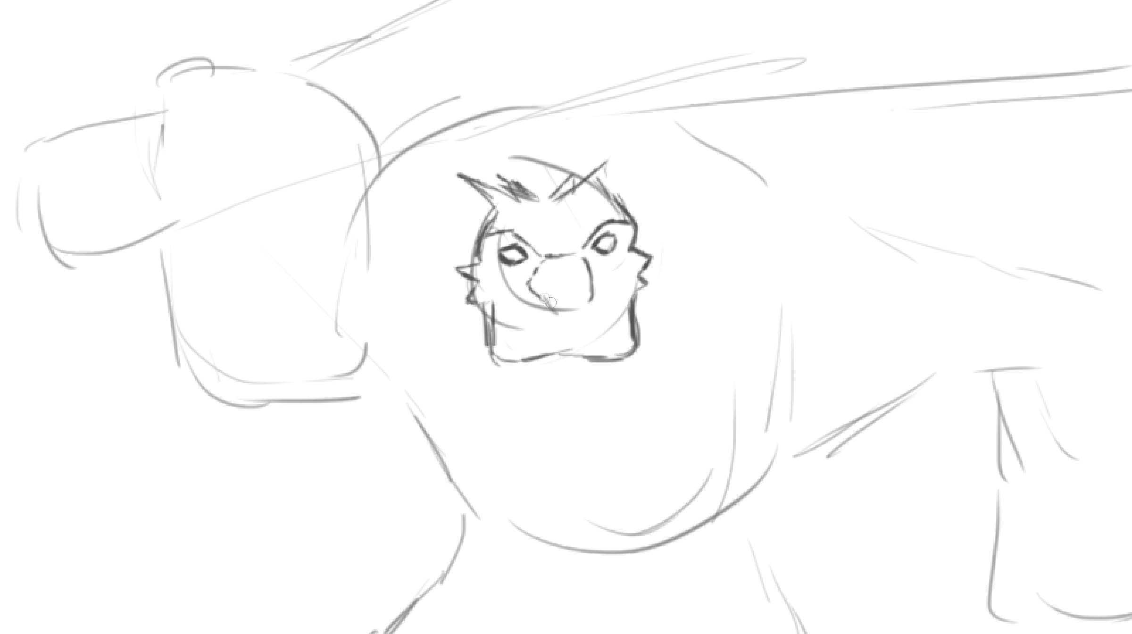
# - Erase the old eyes and ink a big nose, fanged underbite jaw, teeth and a dark-lidded eye
pyautogui.moveTo(556, 226); pyautogui.dragTo(604, 264)
pyautogui.moveTo(438, 312)
pyautogui.mouseDown()
pyautogui.moveTo(453, 368)
pyautogui.moveTo(591, 378)
pyautogui.moveTo(608, 326)
pyautogui.mouseUp()
pyautogui.moveTo(577, 349); pyautogui.dragTo(601, 349)
pyautogui.moveTo(476, 362); pyautogui.dragTo(594, 358)
pyautogui.moveTo(554, 352); pyautogui.dragTo(578, 351)
pyautogui.moveTo(558, 251); pyautogui.dragTo(575, 233)
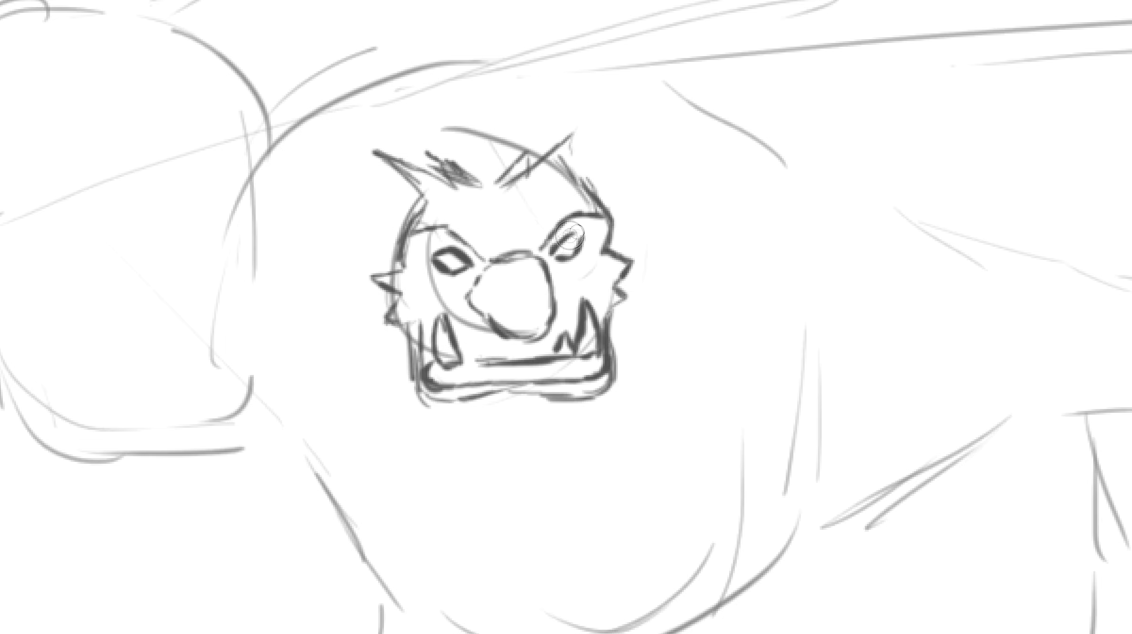
pyautogui.scroll(-5, 644, 343)
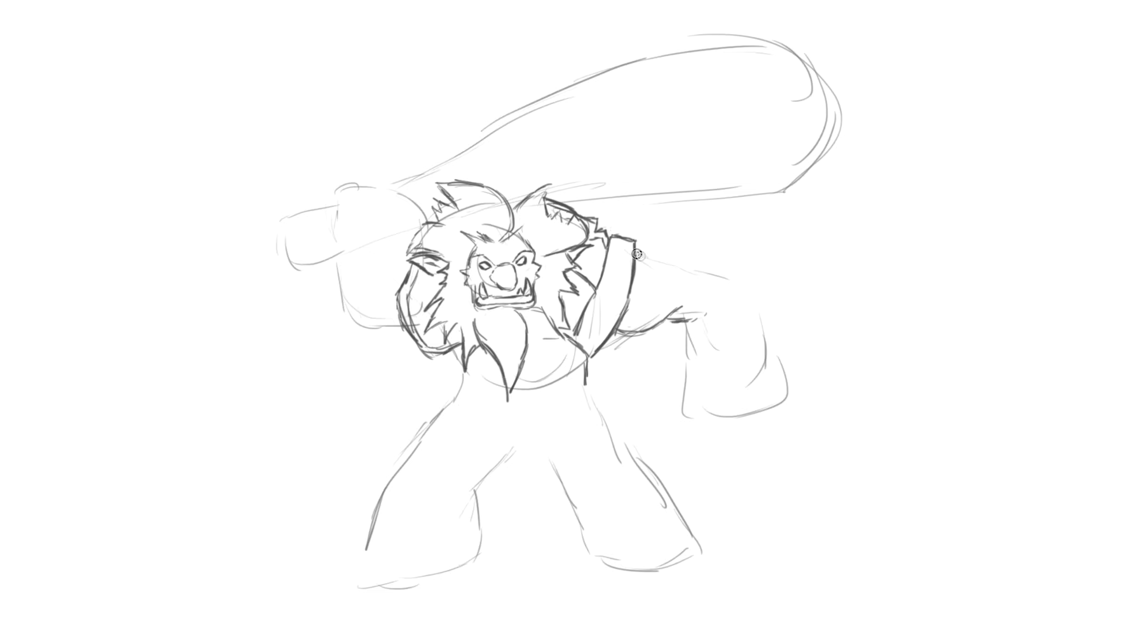
# - Ink the fist's outline with an oval top, wrist and thumb lines, and forearm fur zigzags
pyautogui.scroll(3, 637, 255)
pyautogui.moveTo(543, 302); pyautogui.dragTo(563, 394)
pyautogui.moveTo(575, 382)
pyautogui.mouseDown()
pyautogui.moveTo(662, 351)
pyautogui.moveTo(767, 347)
pyautogui.mouseUp()
pyautogui.moveTo(691, 156)
pyautogui.mouseDown()
pyautogui.moveTo(759, 337)
pyautogui.moveTo(785, 359)
pyautogui.mouseUp()
pyautogui.moveTo(679, 97)
pyautogui.mouseDown()
pyautogui.moveTo(698, 127)
pyautogui.moveTo(665, 227)
pyautogui.mouseUp()
pyautogui.moveTo(642, 160); pyautogui.dragTo(583, 221)
pyautogui.moveTo(599, 257); pyautogui.dragTo(676, 231)
pyautogui.moveTo(594, 382)
pyautogui.mouseDown()
pyautogui.moveTo(540, 432)
pyautogui.moveTo(550, 527)
pyautogui.mouseUp()
pyautogui.moveTo(601, 380); pyautogui.dragTo(543, 422)
# - Draw the fist's knuckles and its rounded lower fingers
pyautogui.moveTo(578, 483)
pyautogui.mouseDown()
pyautogui.moveTo(679, 446)
pyautogui.moveTo(724, 500)
pyautogui.mouseUp()
pyautogui.moveTo(773, 358); pyautogui.dragTo(776, 434)
pyautogui.moveTo(721, 502); pyautogui.dragTo(766, 549)
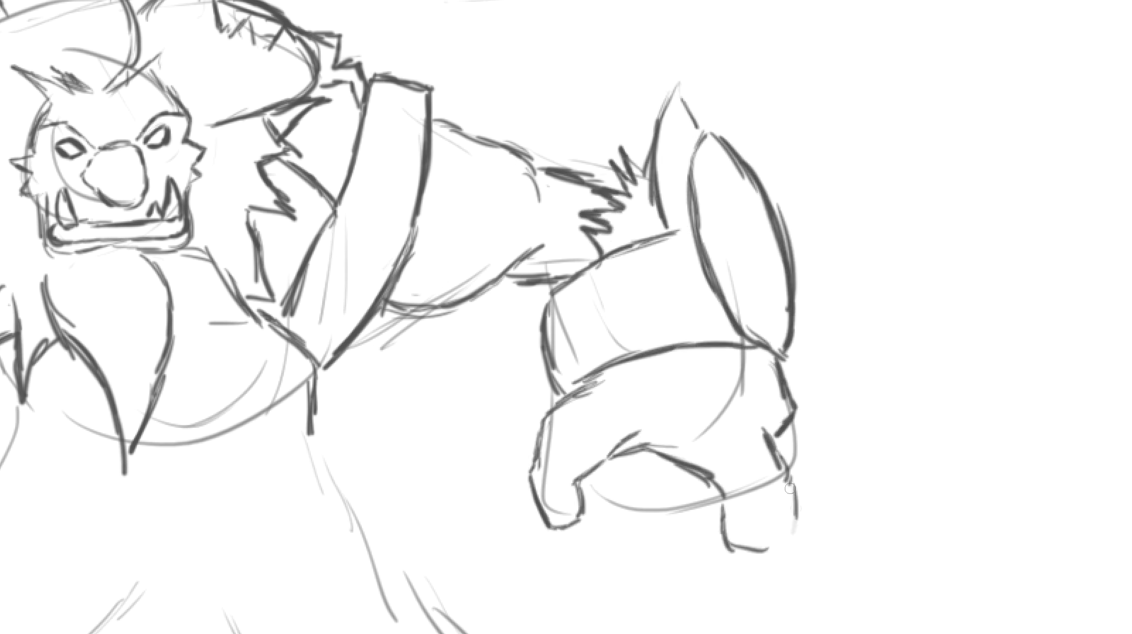
pyautogui.moveTo(790, 489); pyautogui.dragTo(729, 549)
pyautogui.moveTo(797, 419); pyautogui.dragTo(788, 477)
pyautogui.moveTo(707, 478)
pyautogui.mouseDown()
pyautogui.moveTo(674, 500)
pyautogui.moveTo(719, 511)
pyautogui.mouseUp()
pyautogui.moveTo(766, 502); pyautogui.dragTo(767, 563)
pyautogui.moveTo(795, 493); pyautogui.dragTo(774, 562)
# - Add oval spots along the cuff band, gauntlet and forearm
pyautogui.moveTo(614, 385); pyautogui.dragTo(608, 392)
pyautogui.moveTo(660, 361); pyautogui.dragTo(698, 365)
pyautogui.moveTo(754, 396); pyautogui.dragTo(750, 401)
pyautogui.moveTo(476, 274); pyautogui.dragTo(472, 278)
pyautogui.moveTo(500, 187); pyautogui.dragTo(495, 191)
pyautogui.moveTo(446, 248); pyautogui.dragTo(439, 231)
pyautogui.moveTo(444, 170); pyautogui.dragTo(439, 196)
pyautogui.moveTo(491, 134); pyautogui.dragTo(493, 158)
pyautogui.moveTo(410, 276); pyautogui.dragTo(408, 282)
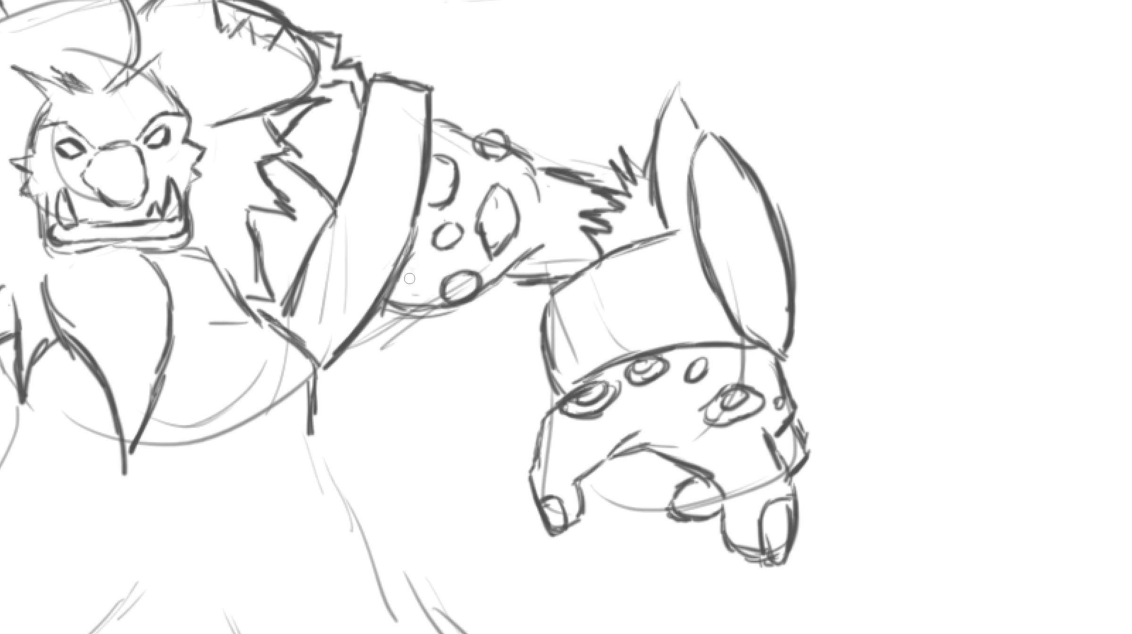
# - Darken the jaw line and face outline, and fill a gap in the mane
pyautogui.moveTo(536, 433); pyautogui.dragTo(585, 448)
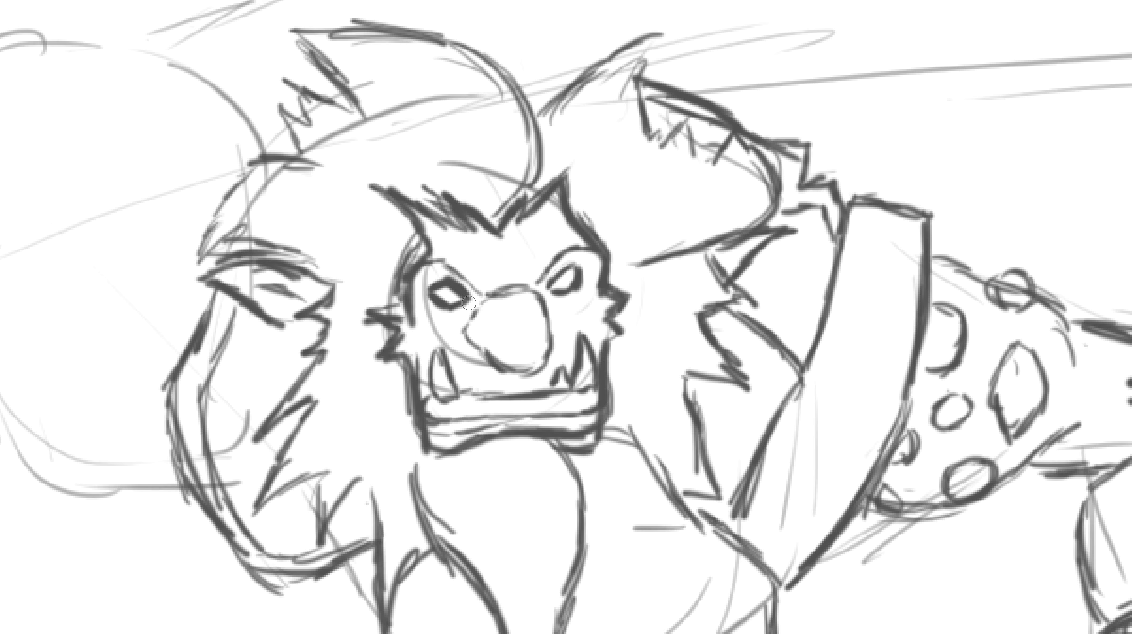
pyautogui.moveTo(547, 287); pyautogui.dragTo(575, 278)
pyautogui.moveTo(510, 368); pyautogui.dragTo(538, 349)
# - Darken another stretch of the mane and fit the whole drawing in view
pyautogui.moveTo(533, 221); pyautogui.dragTo(424, 29)
pyautogui.hotkey('ctrl', '0')
pyautogui.scroll(3, 599, 432)
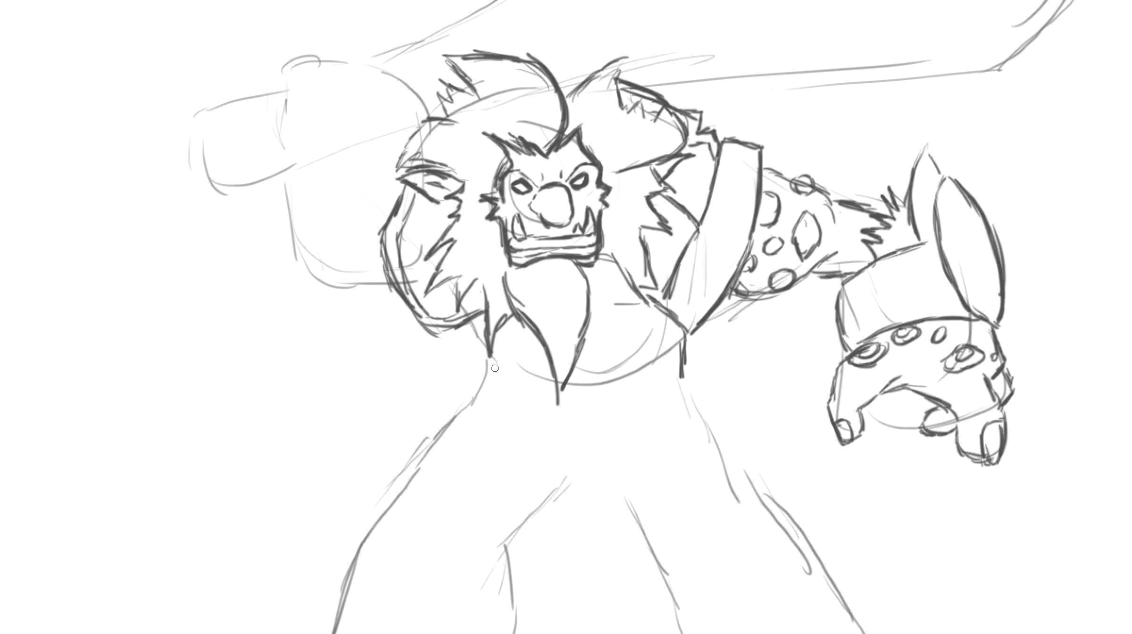
pyautogui.moveTo(492, 366); pyautogui.dragTo(469, 422)
pyautogui.scroll(-3, 566, 330)
# - Draw a round pad over the left knee, undoing a stray thigh stroke
pyautogui.moveTo(364, 395); pyautogui.dragTo(425, 391)
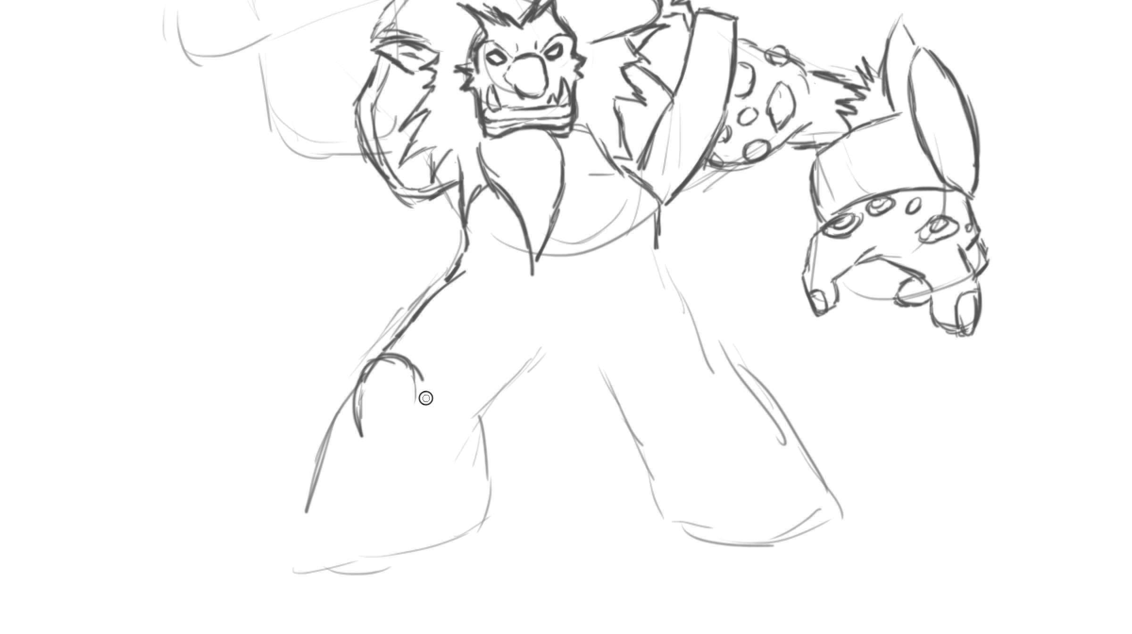
pyautogui.moveTo(547, 337); pyautogui.dragTo(445, 419)
pyautogui.hotkey('ctrl', 'z')
pyautogui.moveTo(361, 434); pyautogui.dragTo(424, 410)
pyautogui.moveTo(351, 405); pyautogui.dragTo(338, 448)
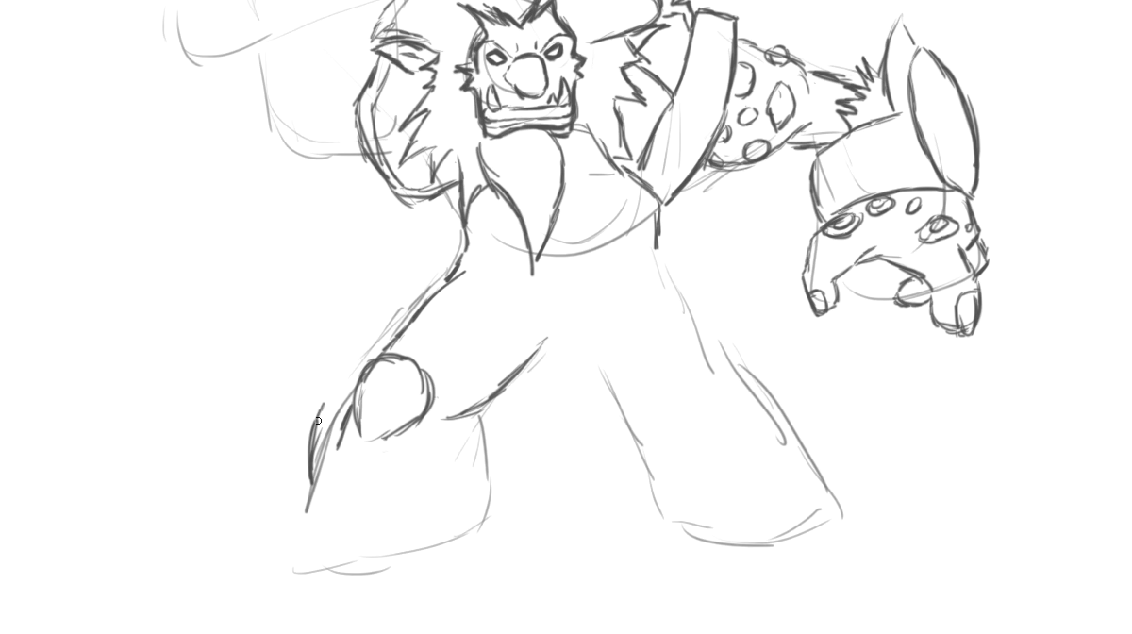
# - Ink the left foot's toes and sole, the boot edges and fur tufts along the thigh
pyautogui.moveTo(371, 525); pyautogui.dragTo(411, 559)
pyautogui.moveTo(416, 549); pyautogui.dragTo(491, 518)
pyautogui.moveTo(481, 415); pyautogui.dragTo(495, 519)
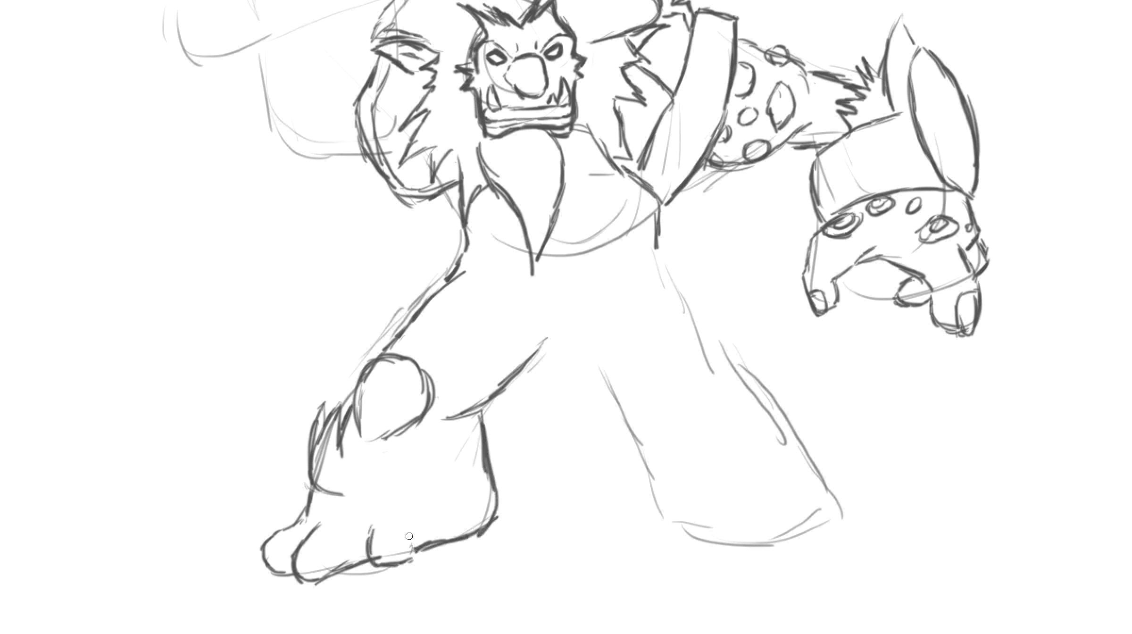
pyautogui.moveTo(321, 485); pyautogui.dragTo(472, 502)
pyautogui.moveTo(395, 487); pyautogui.dragTo(494, 518)
pyautogui.moveTo(365, 441); pyautogui.dragTo(416, 433)
pyautogui.moveTo(514, 354); pyautogui.dragTo(557, 343)
pyautogui.moveTo(528, 361)
pyautogui.mouseDown()
pyautogui.moveTo(537, 424)
pyautogui.moveTo(529, 425)
pyautogui.mouseUp()
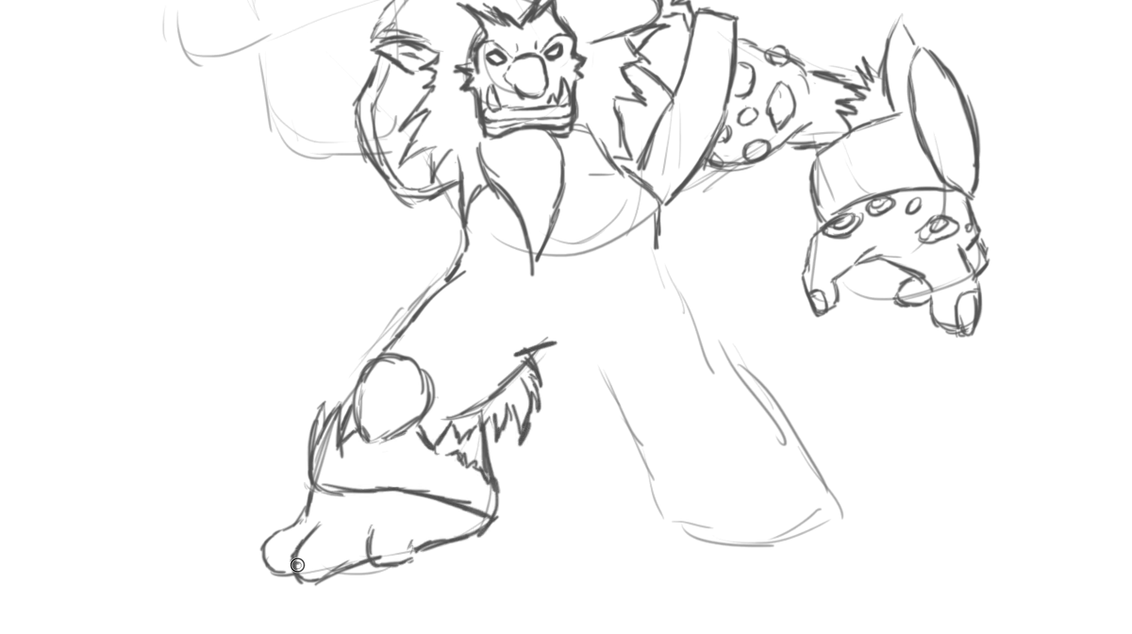
pyautogui.moveTo(461, 265); pyautogui.dragTo(519, 351)
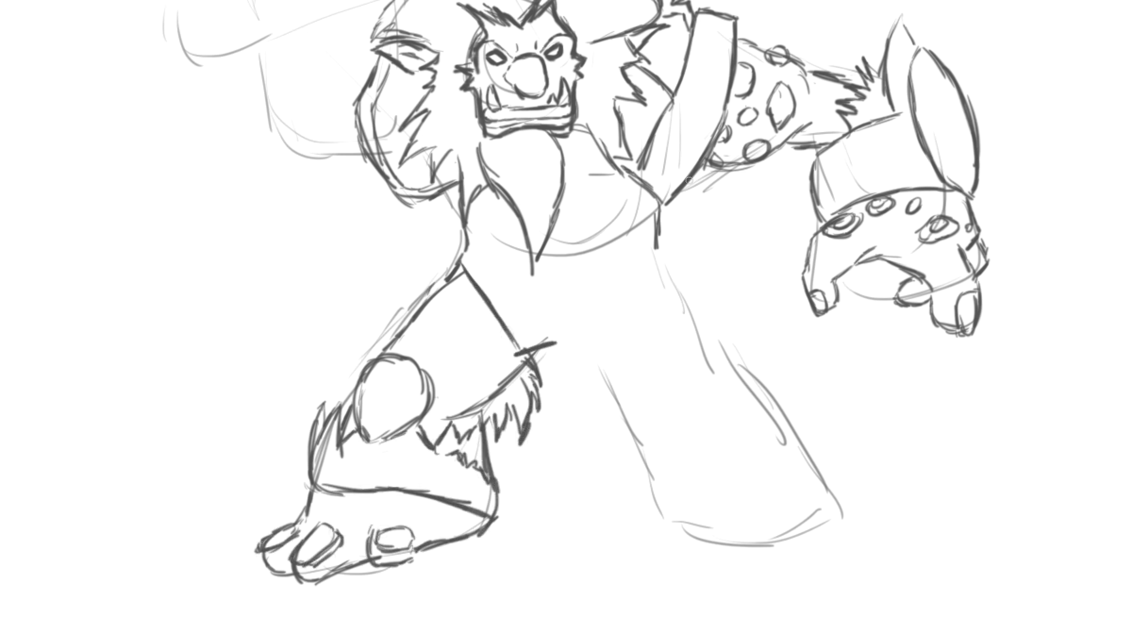
# - Draw the round right knee pad, a fur tuft, lower-leg edges and a furry right boot
pyautogui.moveTo(689, 292); pyautogui.dragTo(681, 379)
pyautogui.moveTo(648, 347); pyautogui.dragTo(703, 396)
pyautogui.moveTo(690, 295); pyautogui.dragTo(706, 387)
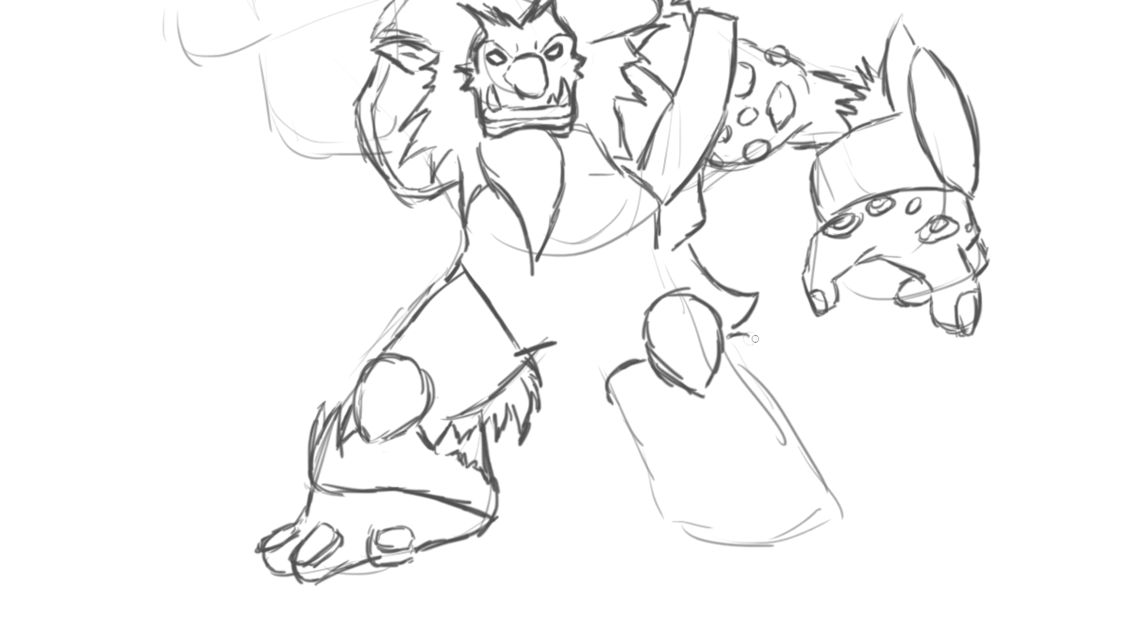
pyautogui.moveTo(729, 336); pyautogui.dragTo(776, 347)
pyautogui.moveTo(646, 373); pyautogui.dragTo(608, 422)
pyautogui.moveTo(755, 370); pyautogui.dragTo(788, 422)
pyautogui.moveTo(632, 417); pyautogui.dragTo(660, 477)
pyautogui.moveTo(669, 519)
pyautogui.mouseDown()
pyautogui.moveTo(820, 472)
pyautogui.moveTo(737, 430)
pyautogui.mouseUp()
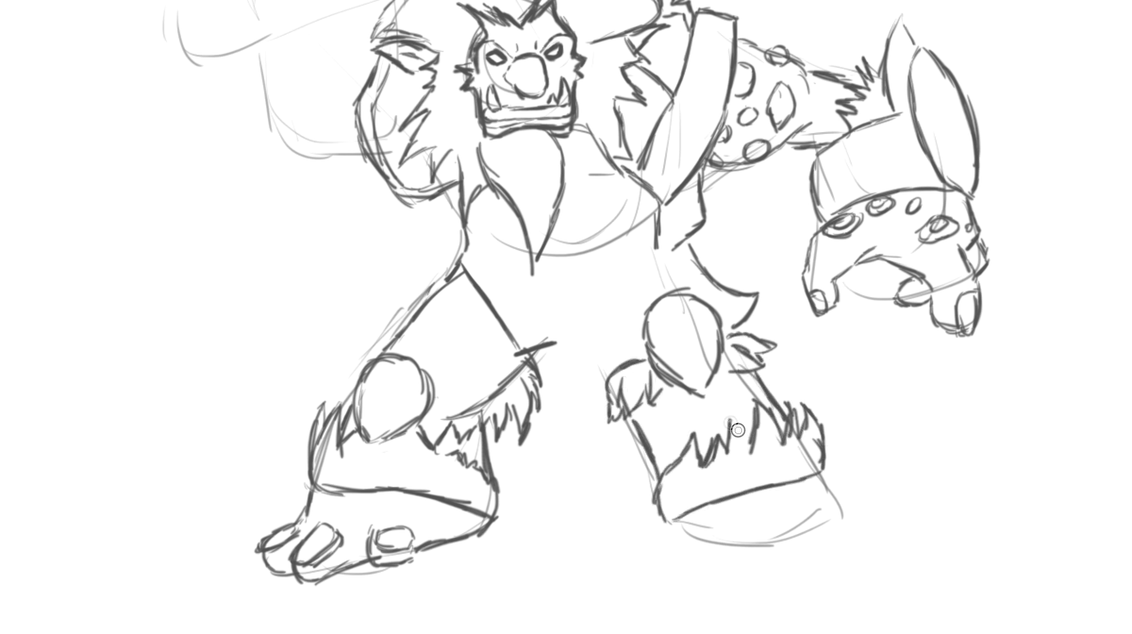
# - Add the right foot's sole and rounded toes, plus kneecap curves inside both knee pads
pyautogui.moveTo(731, 544); pyautogui.dragTo(774, 566)
pyautogui.moveTo(820, 473)
pyautogui.mouseDown()
pyautogui.moveTo(818, 545)
pyautogui.moveTo(698, 523)
pyautogui.mouseUp()
pyautogui.moveTo(703, 379); pyautogui.dragTo(709, 397)
pyautogui.moveTo(685, 333); pyautogui.dragTo(719, 332)
pyautogui.moveTo(663, 364); pyautogui.dragTo(702, 350)
pyautogui.moveTo(364, 386); pyautogui.dragTo(408, 417)
pyautogui.moveTo(366, 381); pyautogui.dragTo(418, 413)
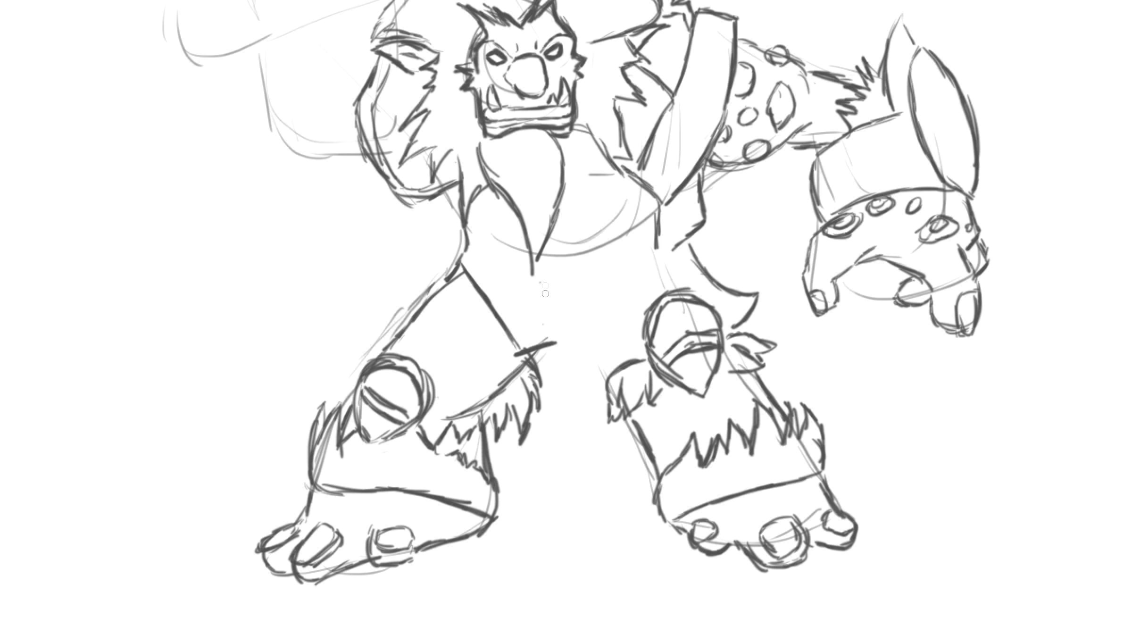
# - Undo a stray crossbar and draw the diamond loincloth with a W-shaped notched bottom
pyautogui.hotkey('ctrl', 'z')
pyautogui.moveTo(566, 298)
pyautogui.mouseDown()
pyautogui.moveTo(524, 352)
pyautogui.moveTo(578, 406)
pyautogui.mouseUp()
pyautogui.moveTo(566, 266); pyautogui.dragTo(514, 340)
pyautogui.moveTo(578, 264); pyautogui.dragTo(639, 337)
pyautogui.moveTo(532, 363); pyautogui.dragTo(542, 530)
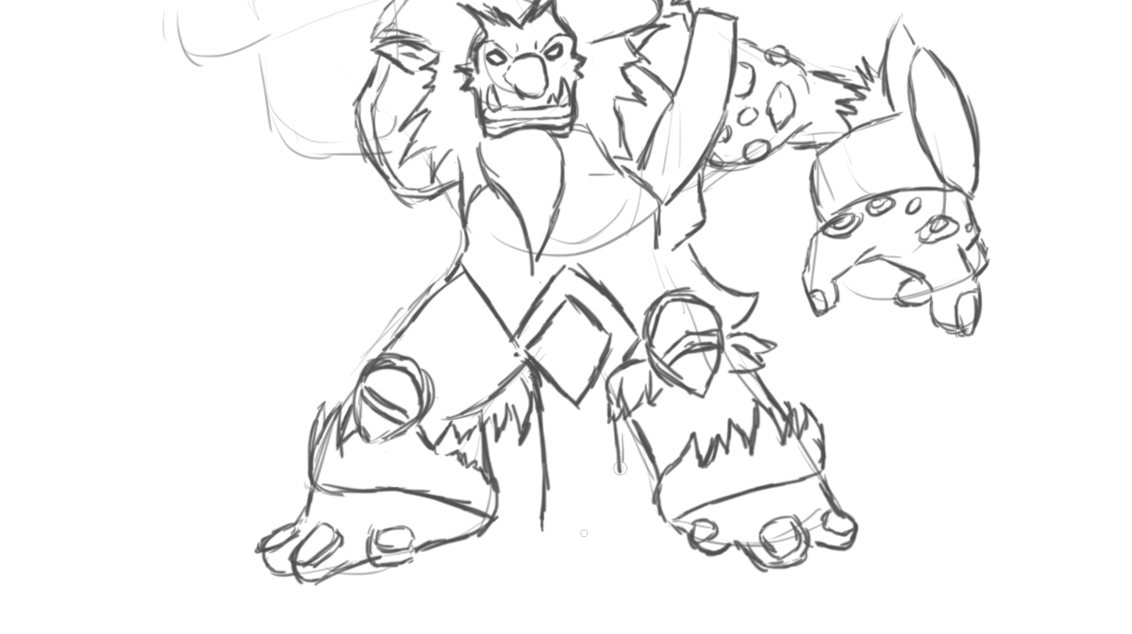
pyautogui.moveTo(557, 391); pyautogui.dragTo(559, 503)
pyautogui.moveTo(597, 391); pyautogui.dragTo(608, 500)
pyautogui.moveTo(559, 502); pyautogui.dragTo(609, 504)
pyautogui.moveTo(549, 528); pyautogui.dragTo(617, 538)
# - Add three diagonal belt strokes across the lower chest and short strokes at the hip
pyautogui.moveTo(415, 307); pyautogui.dragTo(462, 271)
pyautogui.moveTo(568, 174); pyautogui.dragTo(627, 231)
pyautogui.moveTo(566, 203); pyautogui.dragTo(631, 241)
pyautogui.moveTo(561, 223); pyautogui.dragTo(644, 269)
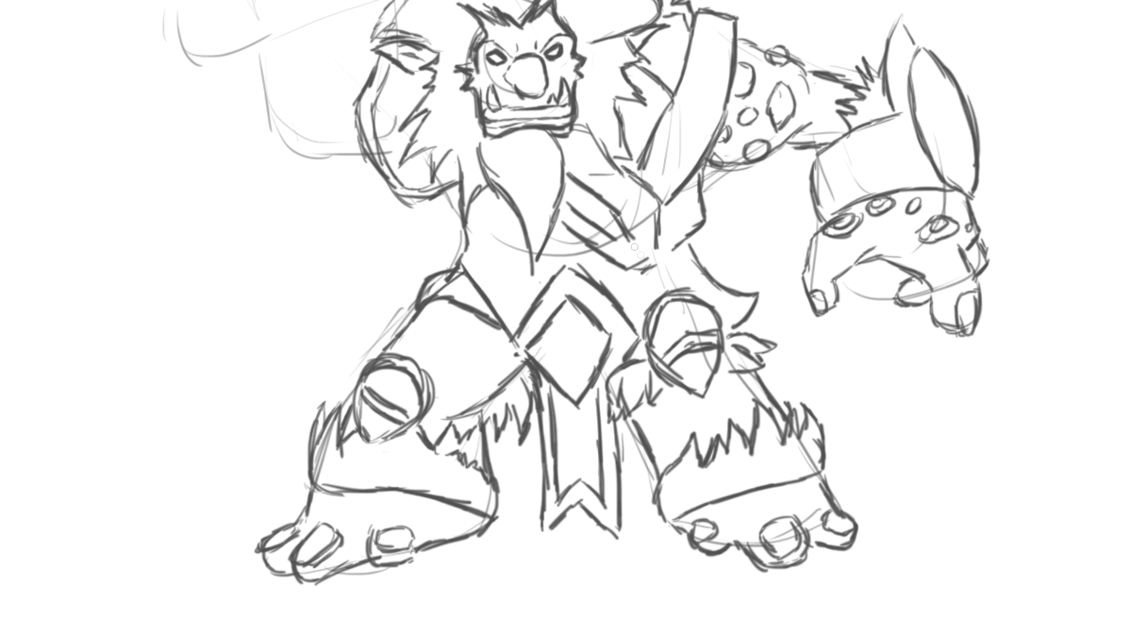
pyautogui.moveTo(507, 239); pyautogui.dragTo(471, 276)
pyautogui.hotkey('ctrl', '-')
# - Ink the raised arm's shoulder, outline and zigzag fur edge, plus a rounded pommel on the hilt
pyautogui.hotkey('ctrl', '+')
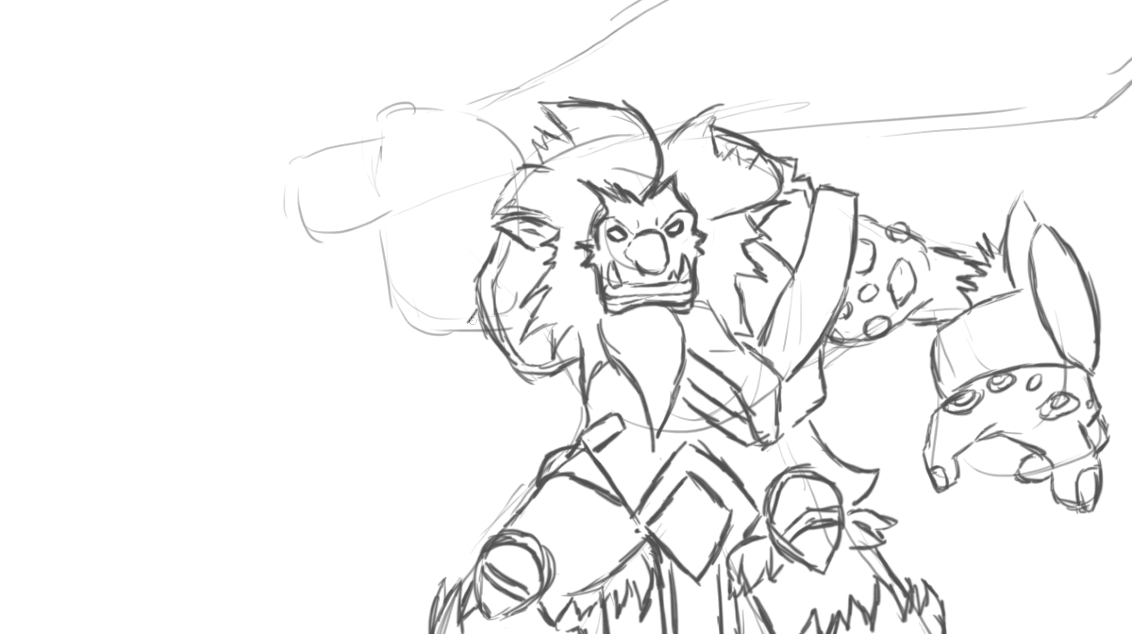
pyautogui.moveTo(455, 332); pyautogui.dragTo(415, 302)
pyautogui.moveTo(368, 248); pyautogui.dragTo(389, 293)
pyautogui.moveTo(438, 278); pyautogui.dragTo(386, 288)
pyautogui.moveTo(444, 190); pyautogui.dragTo(503, 181)
pyautogui.moveTo(486, 249); pyautogui.dragTo(397, 290)
pyautogui.moveTo(405, 299); pyautogui.dragTo(458, 285)
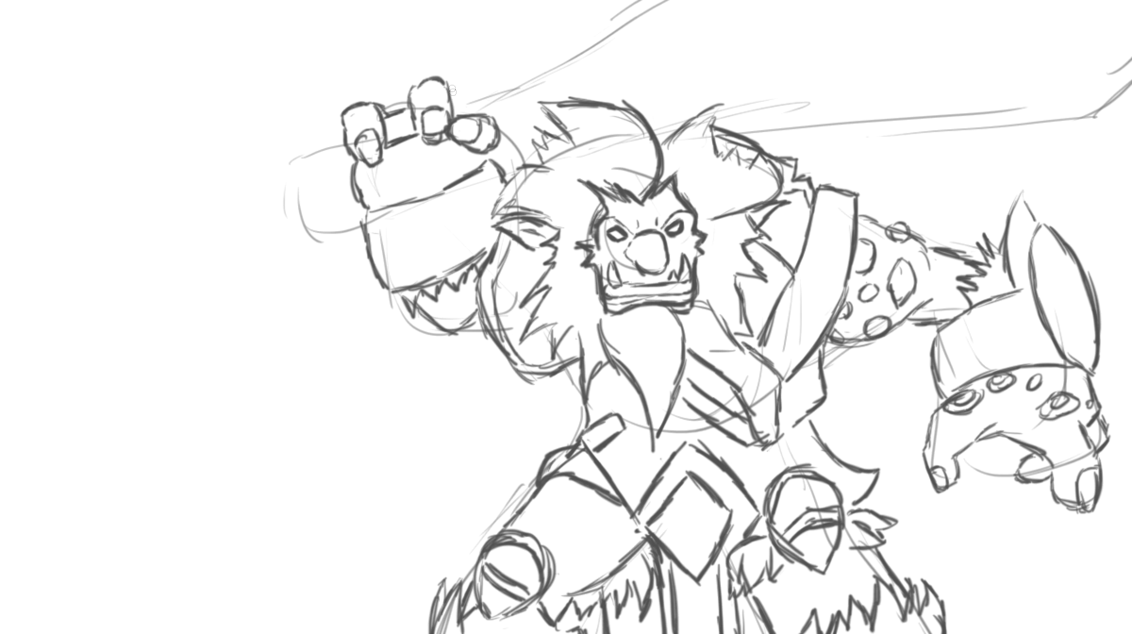
pyautogui.moveTo(306, 134)
pyautogui.mouseDown()
pyautogui.moveTo(290, 191)
pyautogui.moveTo(274, 193)
pyautogui.mouseUp()
# - Outline the broad jagged sword blade with a hooked tip and hatching inside
pyautogui.hotkey('ctrl', '-')
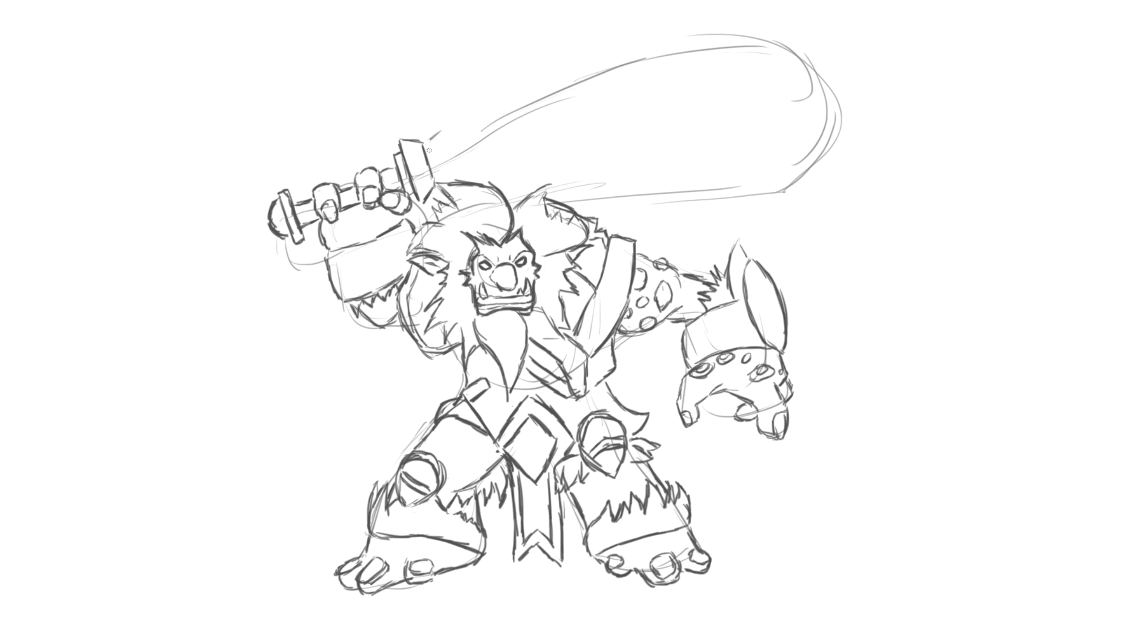
pyautogui.moveTo(428, 141); pyautogui.dragTo(556, 65)
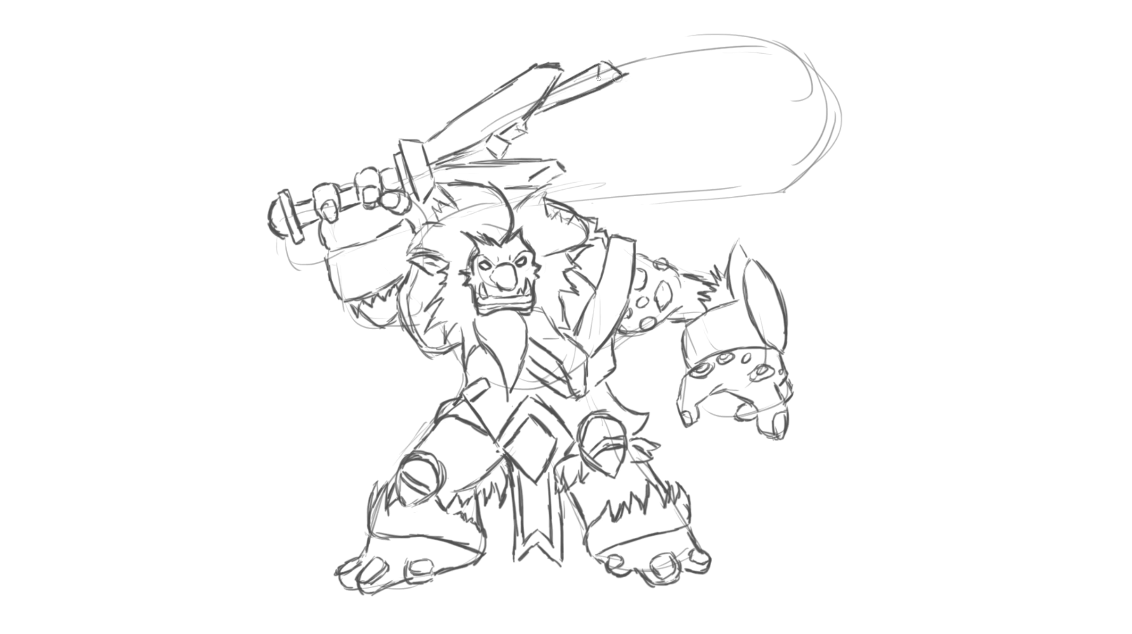
pyautogui.moveTo(616, 77)
pyautogui.mouseDown()
pyautogui.moveTo(705, 112)
pyautogui.moveTo(566, 160)
pyautogui.mouseUp()
pyautogui.moveTo(637, 150); pyautogui.dragTo(639, 197)
pyautogui.moveTo(621, 76); pyautogui.dragTo(757, 29)
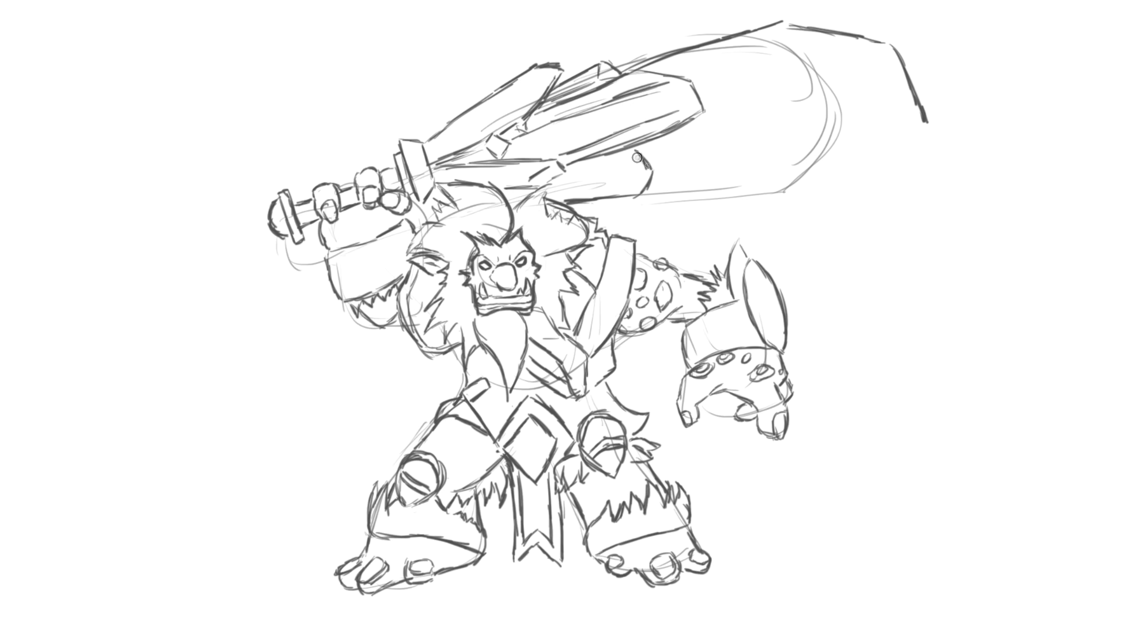
pyautogui.moveTo(596, 204); pyautogui.dragTo(852, 197)
pyautogui.moveTo(922, 132); pyautogui.dragTo(892, 156)
pyautogui.moveTo(841, 102); pyautogui.dragTo(896, 141)
pyautogui.moveTo(672, 169); pyautogui.dragTo(862, 162)
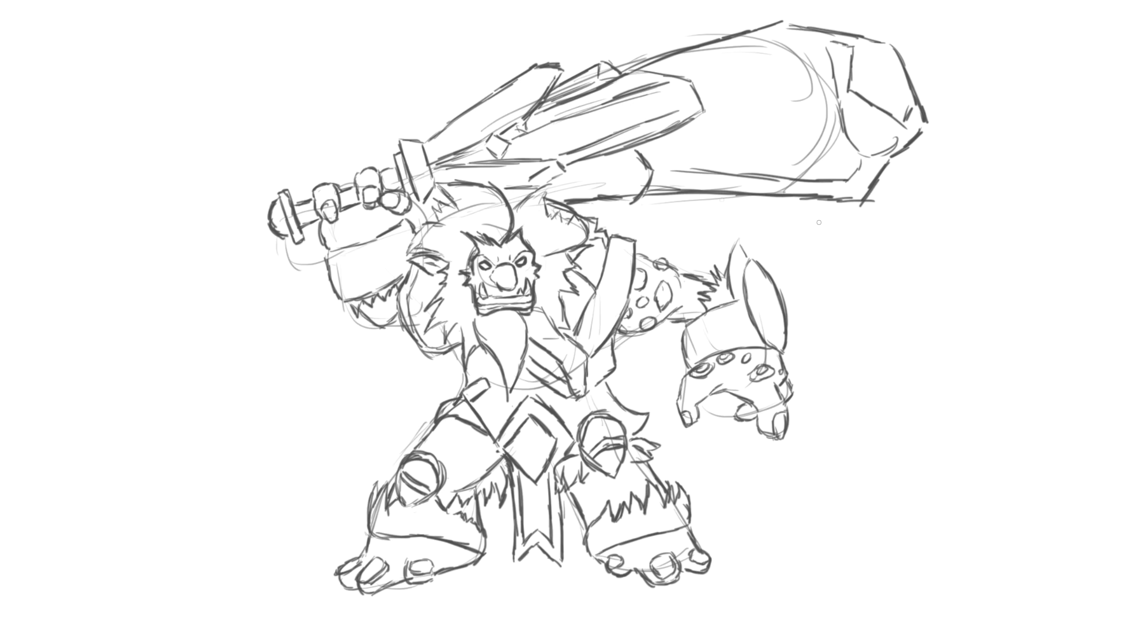
pyautogui.moveTo(816, 90); pyautogui.dragTo(702, 124)
pyautogui.moveTo(813, 139); pyautogui.dragTo(677, 168)
pyautogui.scroll(3, 877, 307)
# - Erase the old lower-leg and foot lines, undoing a misplaced foot stroke
pyautogui.moveTo(236, 519); pyautogui.dragTo(471, 349)
pyautogui.moveTo(811, 523); pyautogui.dragTo(637, 349)
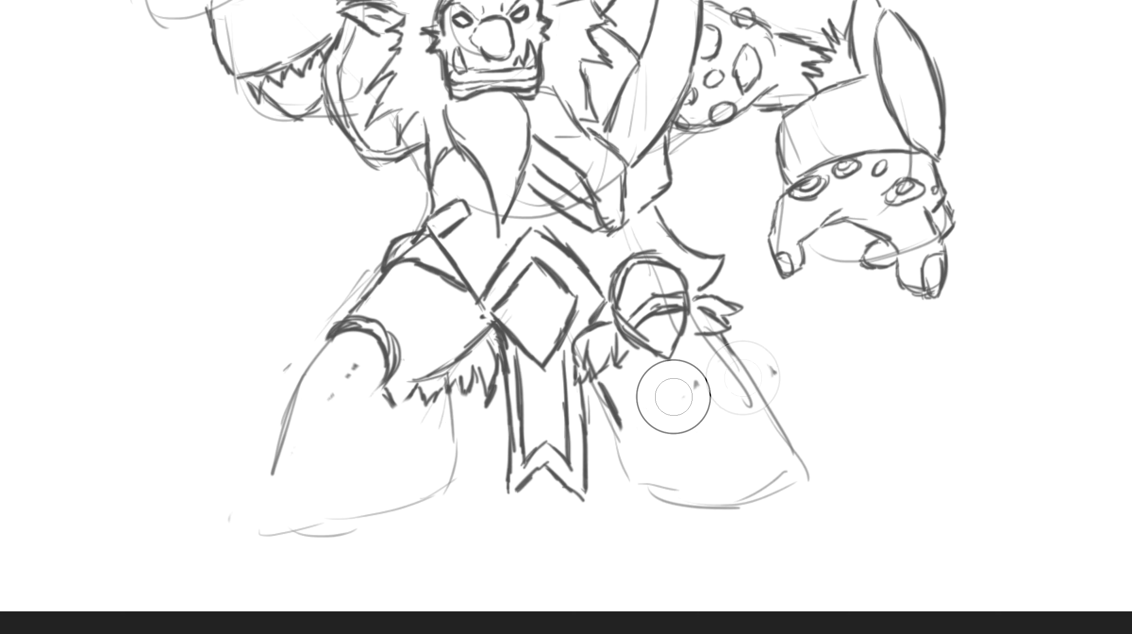
pyautogui.moveTo(774, 424)
pyautogui.mouseDown()
pyautogui.moveTo(723, 339)
pyautogui.moveTo(765, 398)
pyautogui.mouseUp()
pyautogui.moveTo(621, 472); pyautogui.dragTo(756, 453)
pyautogui.moveTo(750, 461); pyautogui.dragTo(806, 457)
pyautogui.hotkey('ctrl', 'z')
pyautogui.hotkey('ctrl', 'z')
pyautogui.hotkey('ctrl', 'z')
# - Redraw the right boot with a lower furry cuff, leg edge and toed foot further down
pyautogui.moveTo(622, 455)
pyautogui.mouseDown()
pyautogui.moveTo(651, 532)
pyautogui.moveTo(811, 500)
pyautogui.mouseUp()
pyautogui.moveTo(806, 429); pyautogui.dragTo(825, 510)
pyautogui.moveTo(651, 537)
pyautogui.mouseDown()
pyautogui.moveTo(717, 585)
pyautogui.moveTo(821, 560)
pyautogui.mouseUp()
pyautogui.moveTo(632, 488)
pyautogui.mouseDown()
pyautogui.moveTo(707, 443)
pyautogui.moveTo(802, 410)
pyautogui.mouseUp()
pyautogui.moveTo(802, 424); pyautogui.dragTo(975, 401)
# - Outline the left knee pad, boot cuff, shin edge and toed left foot
pyautogui.moveTo(501, 315); pyautogui.dragTo(559, 359)
pyautogui.moveTo(483, 364); pyautogui.dragTo(424, 467)
pyautogui.moveTo(430, 467); pyautogui.dragTo(590, 473)
pyautogui.moveTo(430, 472)
pyautogui.mouseDown()
pyautogui.moveTo(380, 524)
pyautogui.moveTo(430, 547)
pyautogui.mouseUp()
pyautogui.moveTo(456, 499); pyautogui.dragTo(488, 555)
pyautogui.moveTo(503, 532); pyautogui.dragTo(490, 547)
# - Finish the left shin and foot outline and add jagged fur to the left boot
pyautogui.moveTo(625, 377); pyautogui.dragTo(636, 476)
pyautogui.moveTo(637, 480); pyautogui.dragTo(559, 524)
pyautogui.moveTo(587, 469); pyautogui.dragTo(629, 479)
pyautogui.moveTo(427, 424)
pyautogui.mouseDown()
pyautogui.moveTo(455, 405)
pyautogui.moveTo(616, 450)
pyautogui.mouseUp()
pyautogui.moveTo(559, 373); pyautogui.dragTo(623, 378)
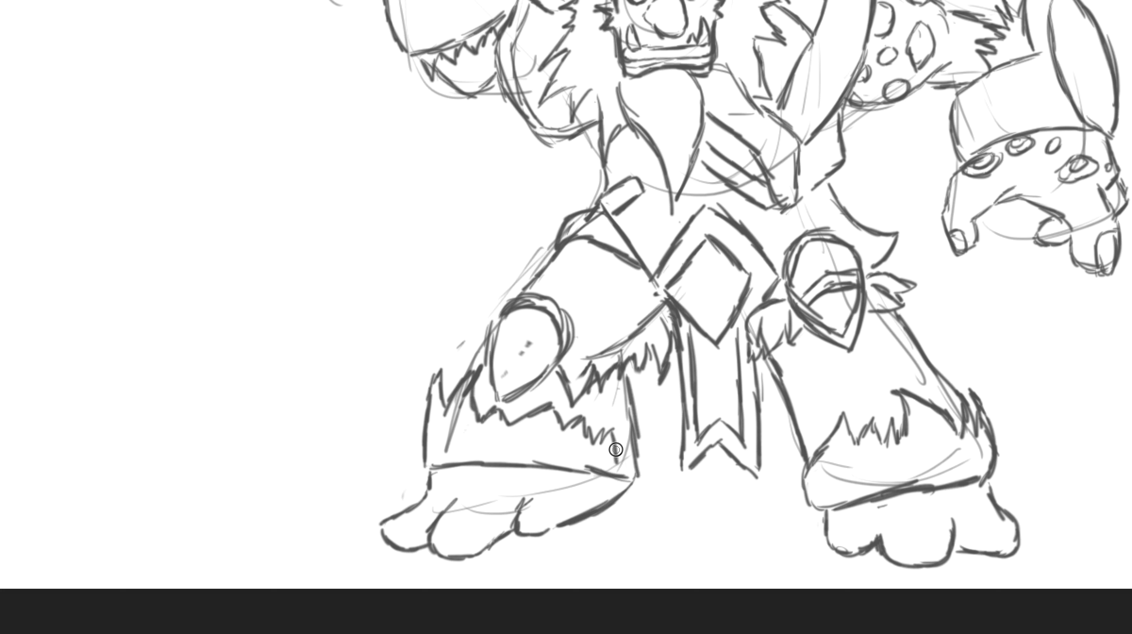
# - Draw individual toes on both the left and right feet
pyautogui.moveTo(444, 509); pyautogui.dragTo(472, 524)
pyautogui.moveTo(528, 495); pyautogui.dragTo(514, 528)
pyautogui.moveTo(894, 516); pyautogui.dragTo(939, 551)
pyautogui.moveTo(986, 507); pyautogui.dragTo(1023, 543)
pyautogui.moveTo(830, 514); pyautogui.dragTo(853, 554)
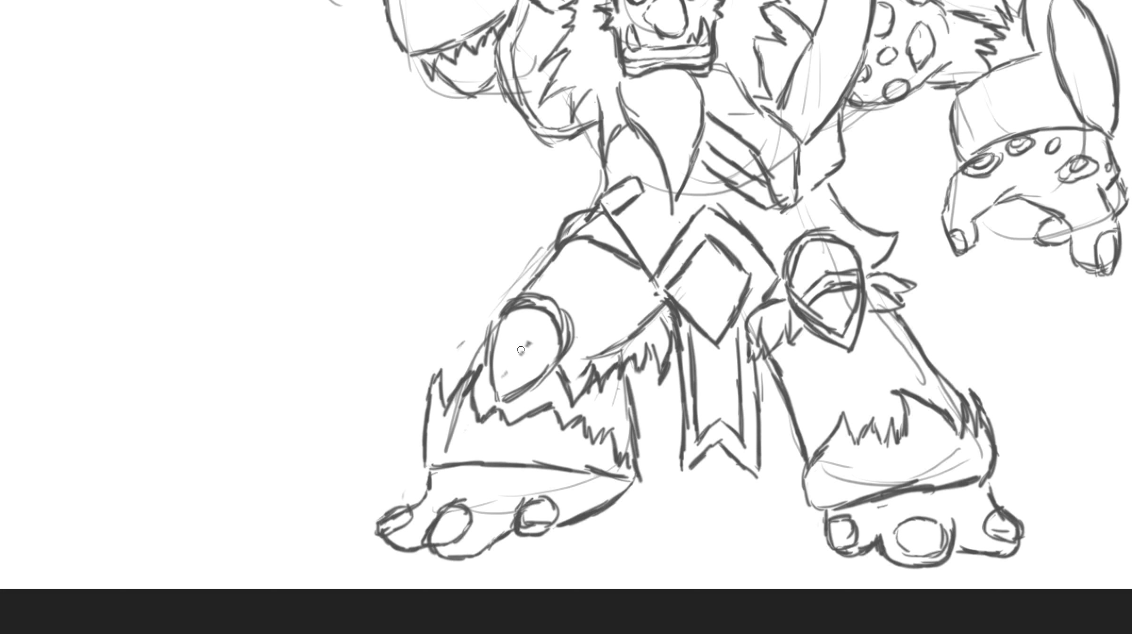
# - Lengthen the loincloth tail with a V notch and add three bands on the raised forearm
pyautogui.hotkey('ctrl', '0')
pyautogui.moveTo(519, 540); pyautogui.dragTo(515, 592)
pyautogui.moveTo(515, 592)
pyautogui.mouseDown()
pyautogui.moveTo(559, 568)
pyautogui.moveTo(563, 585)
pyautogui.mouseUp()
pyautogui.moveTo(521, 511); pyautogui.dragTo(538, 568)
pyautogui.moveTo(337, 236); pyautogui.dragTo(386, 248)
pyautogui.moveTo(325, 264); pyautogui.dragTo(410, 279)
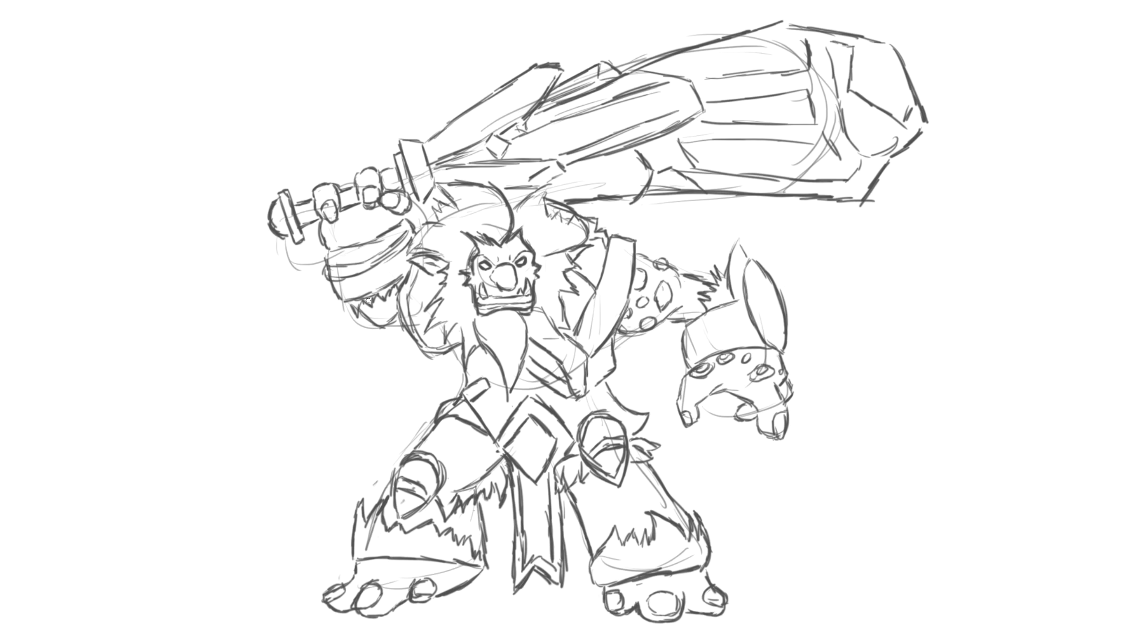
# - Fill both eyes solid black and ink a thick zigzag outline around the head
pyautogui.scroll(4, 458, 282)
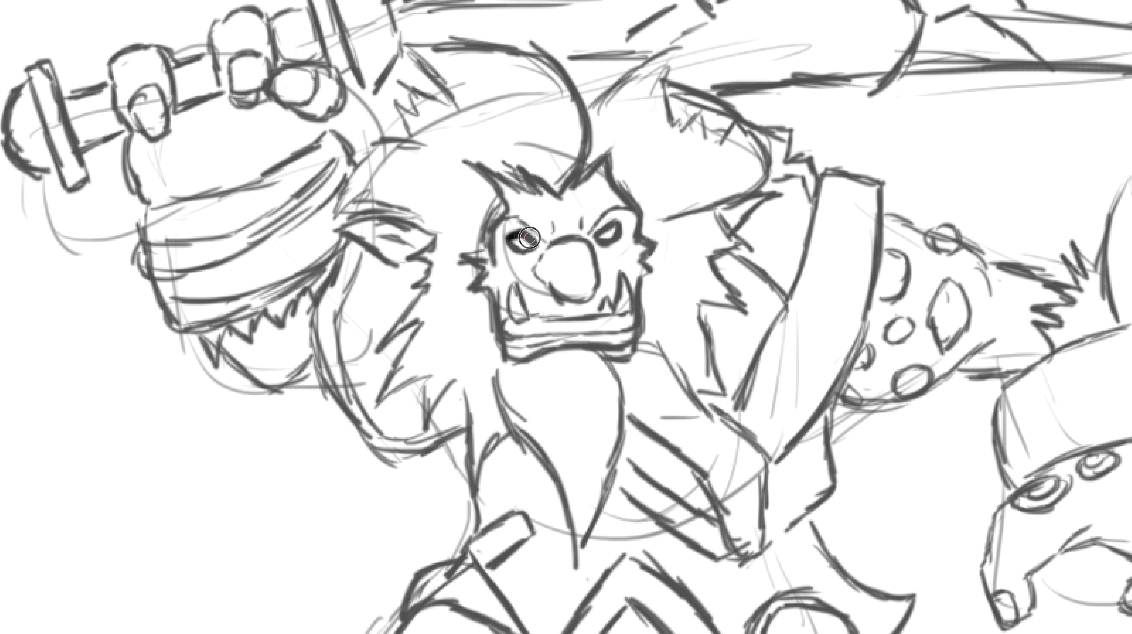
pyautogui.scroll(2, 561, 167)
pyautogui.moveTo(488, 264); pyautogui.dragTo(530, 276)
pyautogui.moveTo(606, 264); pyautogui.dragTo(641, 243)
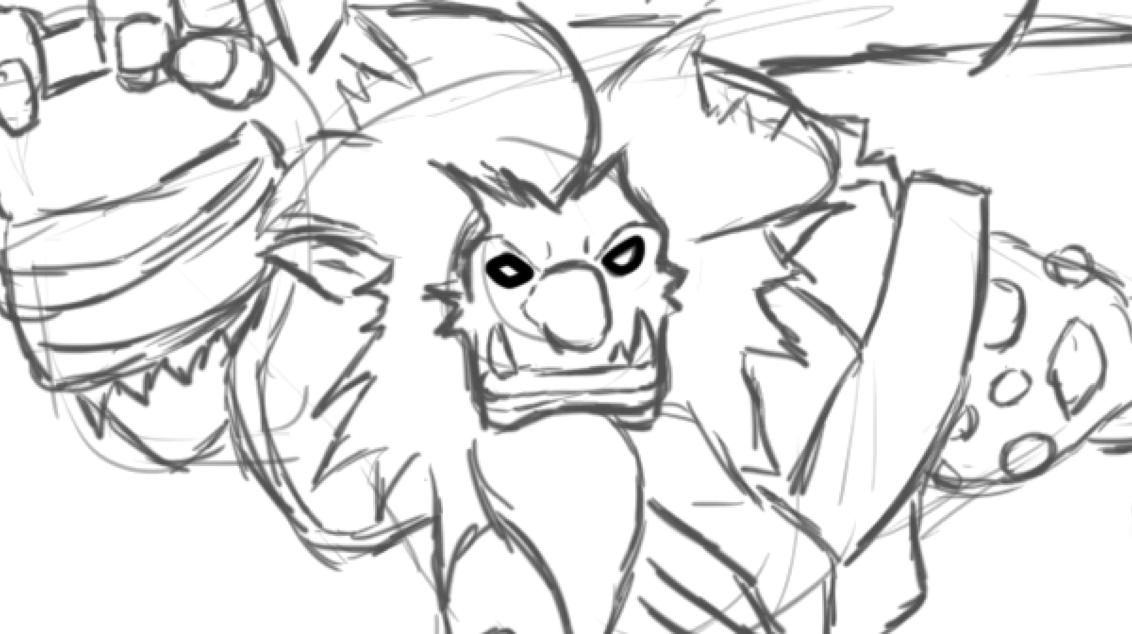
pyautogui.moveTo(557, 210)
pyautogui.mouseDown()
pyautogui.moveTo(490, 229)
pyautogui.moveTo(460, 297)
pyautogui.mouseUp()
pyautogui.moveTo(556, 210)
pyautogui.mouseDown()
pyautogui.moveTo(590, 179)
pyautogui.moveTo(673, 290)
pyautogui.mouseUp()
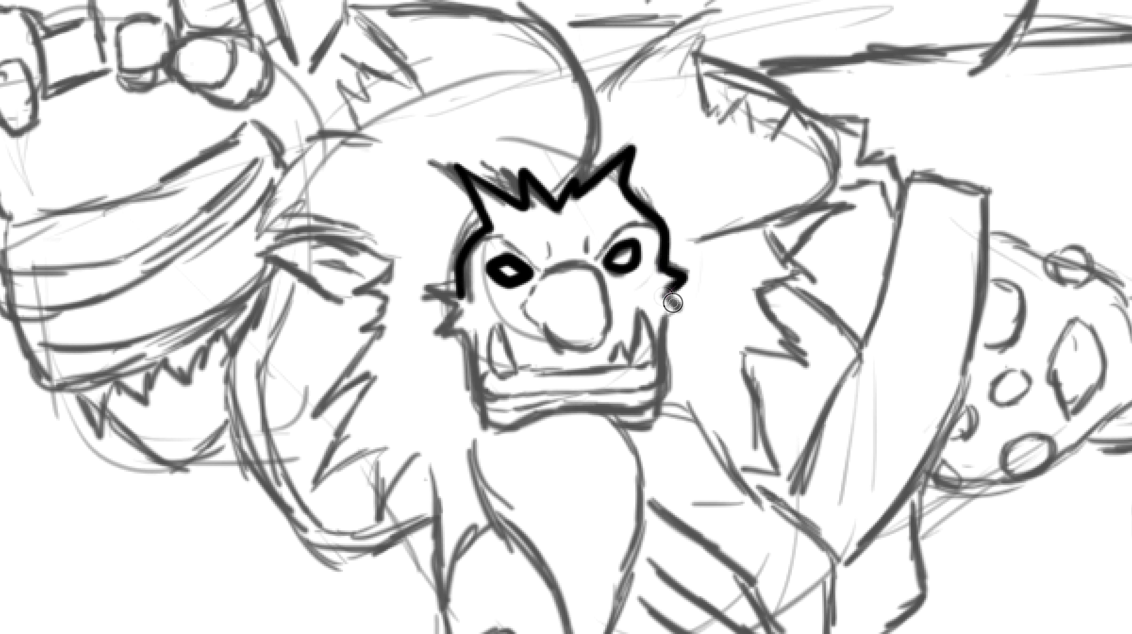
# - Ink the mouth, tusks, upper lip, thickened jaw and chin lines, and the nose
pyautogui.moveTo(510, 359)
pyautogui.mouseDown()
pyautogui.moveTo(663, 380)
pyautogui.moveTo(614, 336)
pyautogui.moveTo(514, 372)
pyautogui.moveTo(629, 369)
pyautogui.moveTo(492, 393)
pyautogui.moveTo(646, 399)
pyautogui.mouseUp()
pyautogui.moveTo(464, 295)
pyautogui.mouseDown()
pyautogui.moveTo(538, 225)
pyautogui.moveTo(639, 218)
pyautogui.moveTo(672, 333)
pyautogui.moveTo(472, 379)
pyautogui.moveTo(514, 434)
pyautogui.moveTo(665, 412)
pyautogui.mouseUp()
pyautogui.moveTo(495, 430); pyautogui.dragTo(656, 415)
pyautogui.press('F7')
pyautogui.moveTo(538, 288); pyautogui.dragTo(595, 349)
pyautogui.moveTo(528, 307); pyautogui.dragTo(589, 353)
pyautogui.press('F7')
# - Draw the big curved hair tuft above the head with its jagged spike and strands
pyautogui.scroll(5, 471, 316)
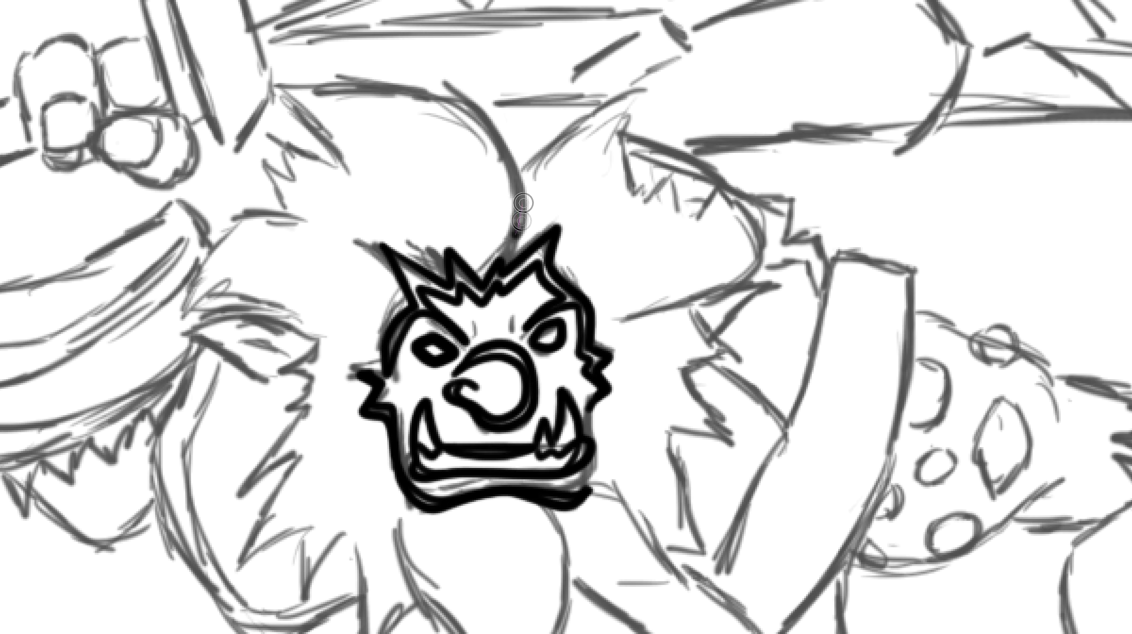
pyautogui.moveTo(519, 240); pyautogui.dragTo(278, 95)
pyautogui.moveTo(278, 94); pyautogui.dragTo(351, 182)
pyautogui.moveTo(275, 136); pyautogui.dragTo(311, 203)
pyautogui.moveTo(415, 94); pyautogui.dragTo(514, 235)
pyautogui.moveTo(359, 97); pyautogui.dragTo(469, 212)
pyautogui.moveTo(292, 99); pyautogui.dragTo(415, 231)
pyautogui.moveTo(288, 160); pyautogui.dragTo(343, 207)
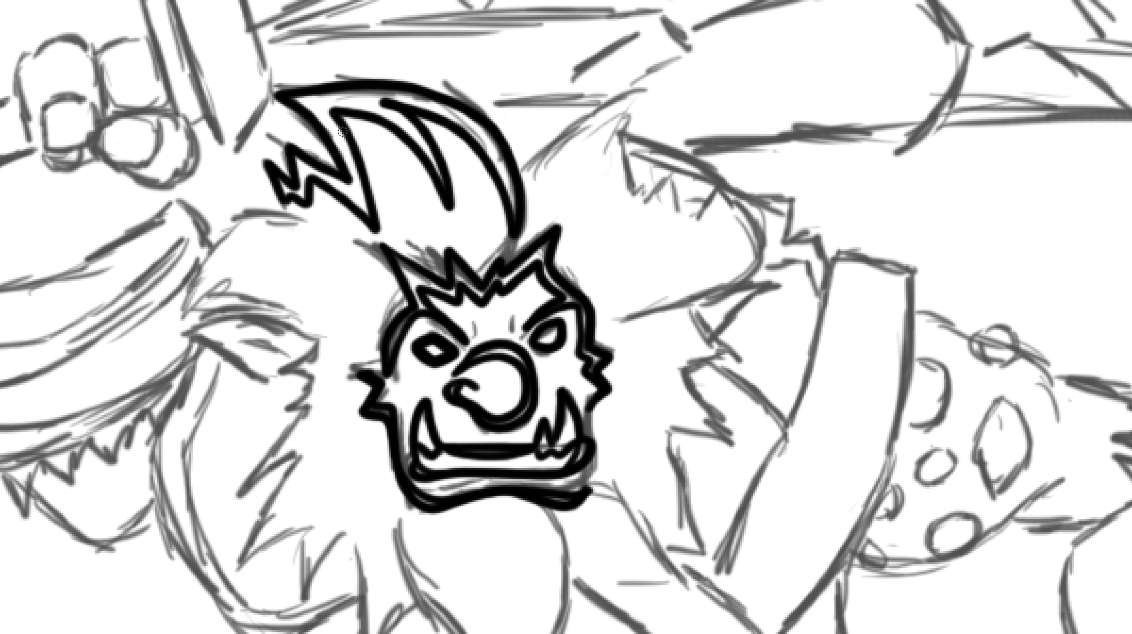
# - Ink a second hair tuft right of the first, undoing its last stroke
pyautogui.scroll(-2, 484, 142)
pyautogui.moveTo(420, 111)
pyautogui.mouseDown()
pyautogui.moveTo(493, 141)
pyautogui.moveTo(554, 125)
pyautogui.moveTo(486, 212)
pyautogui.mouseUp()
pyautogui.moveTo(437, 139)
pyautogui.mouseDown()
pyautogui.moveTo(490, 71)
pyautogui.moveTo(493, 151)
pyautogui.mouseUp()
pyautogui.moveTo(493, 151)
pyautogui.mouseDown()
pyautogui.moveTo(521, 125)
pyautogui.moveTo(540, 166)
pyautogui.mouseUp()
pyautogui.hotkey('ctrl', 'z')
# - Ink the jagged fur outline down the right side with an inner fur line
pyautogui.moveTo(547, 123); pyautogui.dragTo(486, 212)
pyautogui.moveTo(538, 216)
pyautogui.mouseDown()
pyautogui.moveTo(570, 245)
pyautogui.moveTo(549, 339)
pyautogui.moveTo(462, 412)
pyautogui.mouseUp()
pyautogui.moveTo(519, 243); pyautogui.dragTo(464, 414)
pyautogui.moveTo(550, 207); pyautogui.dragTo(557, 235)
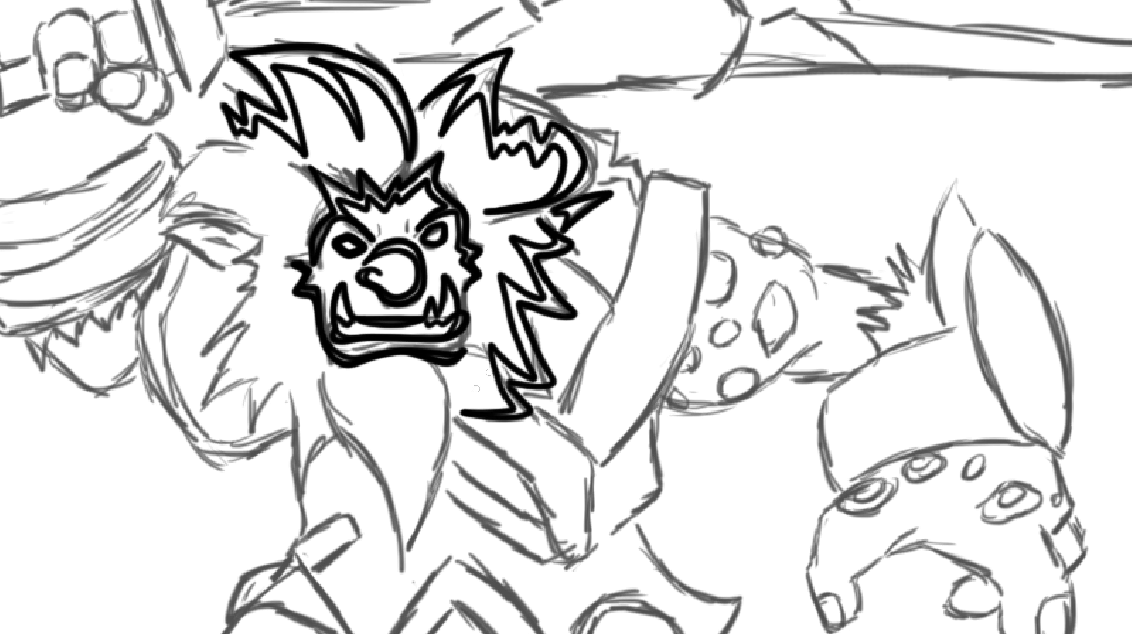
# - Ink the beard strands hanging under the face
pyautogui.moveTo(475, 389); pyautogui.dragTo(500, 345)
pyautogui.moveTo(359, 330); pyautogui.dragTo(424, 528)
pyautogui.moveTo(472, 325); pyautogui.dragTo(427, 528)
pyautogui.moveTo(392, 340); pyautogui.dragTo(441, 434)
pyautogui.moveTo(467, 326); pyautogui.dragTo(441, 462)
pyautogui.moveTo(283, 104); pyautogui.dragTo(177, 173)
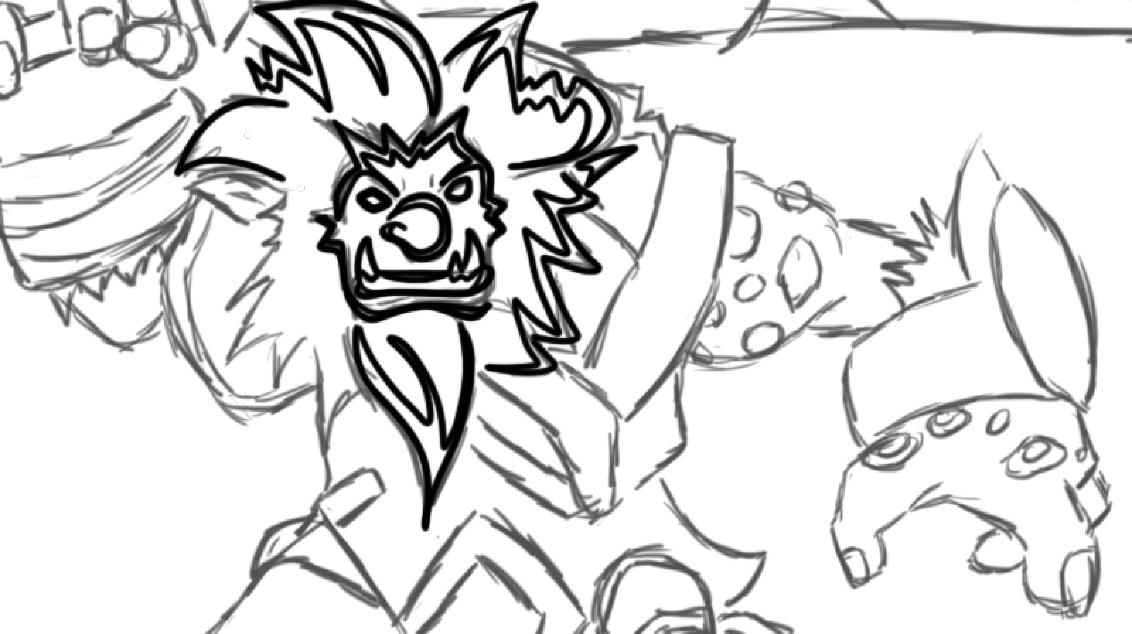
# - Ink the left side of the mane and ear with inner fur strokes and a thick outline
pyautogui.moveTo(304, 141); pyautogui.dragTo(210, 152)
pyautogui.moveTo(286, 179)
pyautogui.mouseDown()
pyautogui.moveTo(245, 229)
pyautogui.moveTo(229, 360)
pyautogui.moveTo(354, 396)
pyautogui.mouseUp()
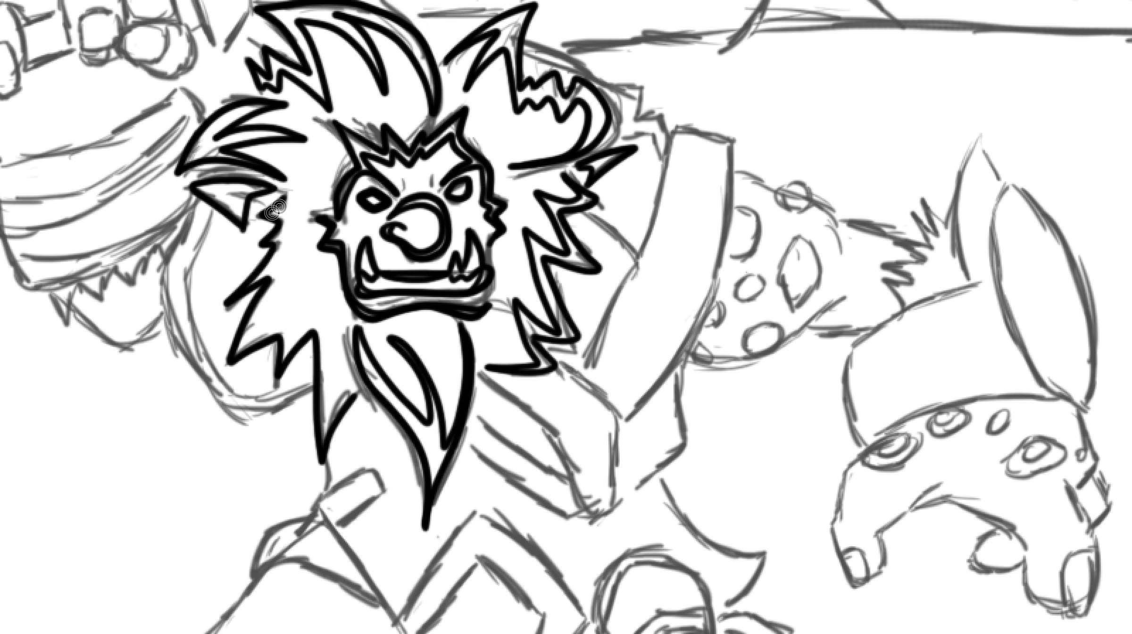
pyautogui.moveTo(275, 211); pyautogui.dragTo(250, 335)
pyautogui.moveTo(307, 259)
pyautogui.mouseDown()
pyautogui.moveTo(363, 415)
pyautogui.moveTo(286, 457)
pyautogui.mouseUp()
pyautogui.moveTo(111, 269)
pyautogui.mouseDown()
pyautogui.moveTo(205, 463)
pyautogui.moveTo(217, 443)
pyautogui.mouseUp()
pyautogui.moveTo(457, 92)
pyautogui.mouseDown()
pyautogui.moveTo(561, 182)
pyautogui.moveTo(582, 193)
pyautogui.moveTo(600, 172)
pyautogui.moveTo(551, 458)
pyautogui.mouseUp()
# - Ink the arm bracer outline and the oval and diamond spots with surrounding dashes
pyautogui.moveTo(597, 170)
pyautogui.mouseDown()
pyautogui.moveTo(554, 460)
pyautogui.moveTo(519, 406)
pyautogui.moveTo(571, 431)
pyautogui.mouseUp()
pyautogui.moveTo(648, 189)
pyautogui.mouseDown()
pyautogui.moveTo(635, 275)
pyautogui.moveTo(566, 438)
pyautogui.mouseUp()
pyautogui.moveTo(717, 224); pyautogui.dragTo(658, 302)
pyautogui.moveTo(722, 280); pyautogui.dragTo(719, 283)
pyautogui.moveTo(670, 320)
pyautogui.mouseDown()
pyautogui.moveTo(634, 366)
pyautogui.moveTo(629, 405)
pyautogui.mouseUp()
pyautogui.moveTo(689, 373); pyautogui.dragTo(775, 341)
pyautogui.moveTo(645, 401); pyautogui.dragTo(662, 398)
pyautogui.moveTo(664, 217); pyautogui.dragTo(691, 229)
# - Ink dashes around the spots and ovals on the fist
pyautogui.moveTo(751, 254); pyautogui.dragTo(774, 297)
pyautogui.moveTo(774, 297); pyautogui.dragTo(657, 245)
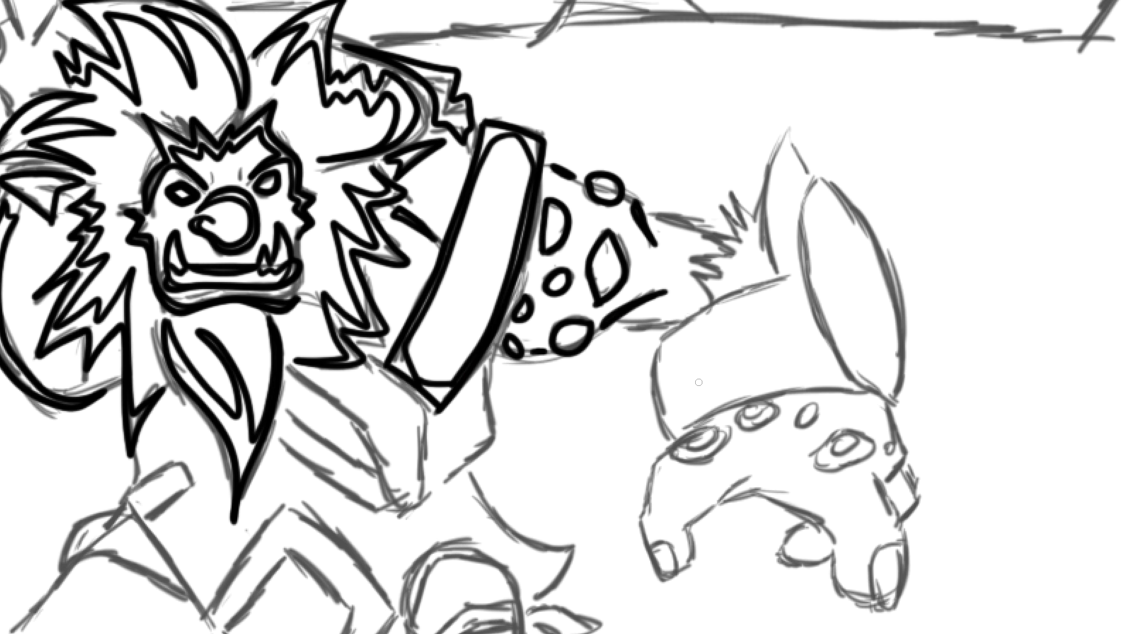
pyautogui.moveTo(698, 429); pyautogui.dragTo(693, 430)
pyautogui.moveTo(754, 410); pyautogui.dragTo(752, 411)
# - Ink the fist outline, a small black dot, and the pointed plate with its inner outline
pyautogui.moveTo(810, 451); pyautogui.dragTo(830, 440)
pyautogui.click(891, 449)
pyautogui.moveTo(619, 266); pyautogui.dragTo(790, 307)
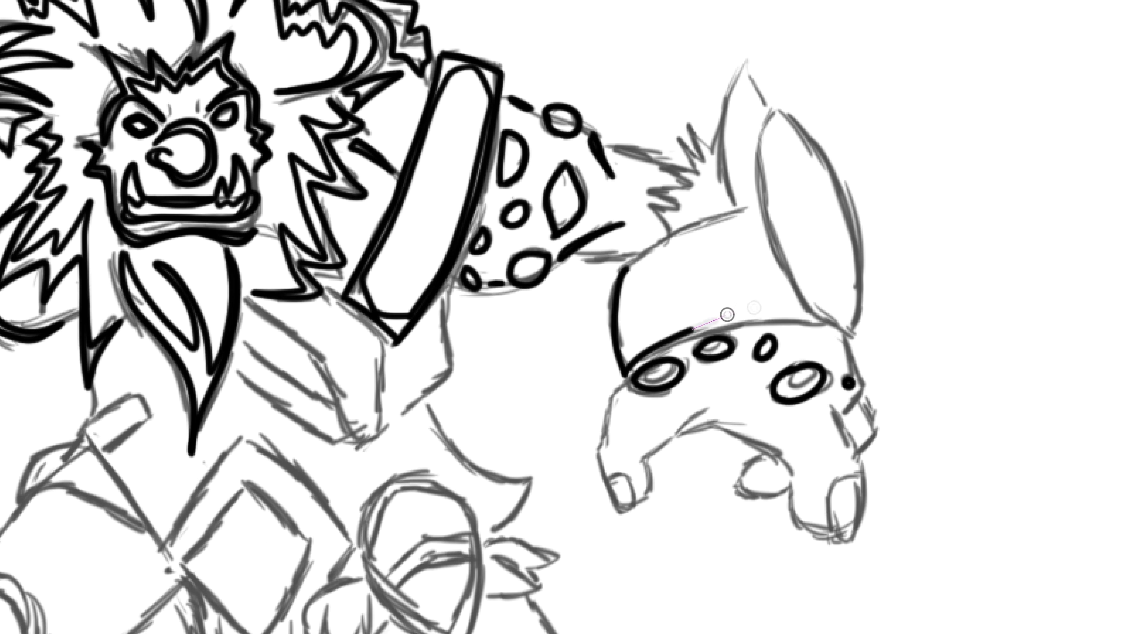
pyautogui.moveTo(778, 114)
pyautogui.mouseDown()
pyautogui.moveTo(849, 361)
pyautogui.moveTo(849, 331)
pyautogui.mouseUp()
pyautogui.moveTo(823, 162); pyautogui.dragTo(846, 240)
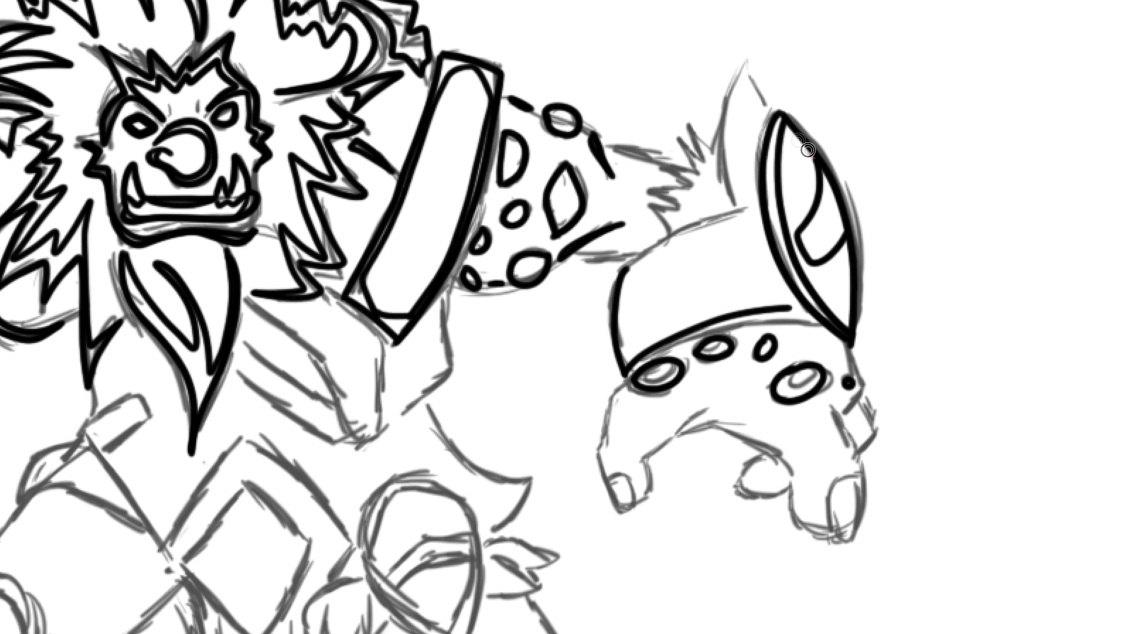
pyautogui.moveTo(783, 132); pyautogui.dragTo(816, 163)
# - Ink the band with its inner slot and a zigzag fur tuft above it
pyautogui.moveTo(618, 269)
pyautogui.mouseDown()
pyautogui.moveTo(748, 232)
pyautogui.moveTo(787, 295)
pyautogui.mouseUp()
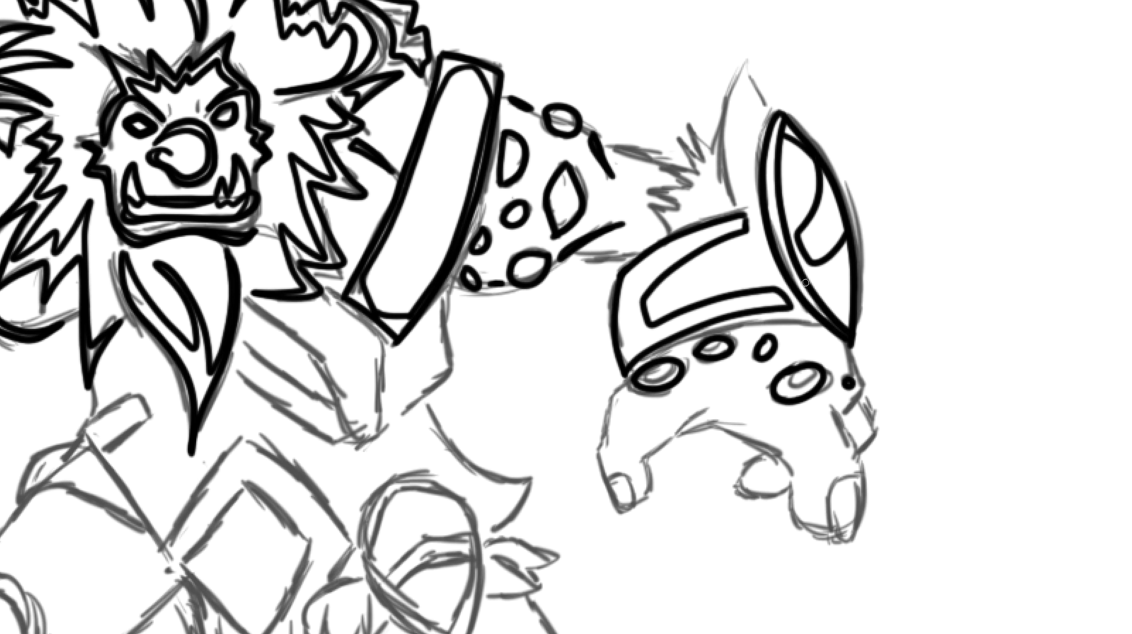
pyautogui.moveTo(747, 61); pyautogui.dragTo(764, 103)
pyautogui.moveTo(744, 66)
pyautogui.mouseDown()
pyautogui.moveTo(733, 205)
pyautogui.moveTo(720, 138)
pyautogui.moveTo(651, 227)
pyautogui.mouseUp()
pyautogui.moveTo(713, 150); pyautogui.dragTo(670, 227)
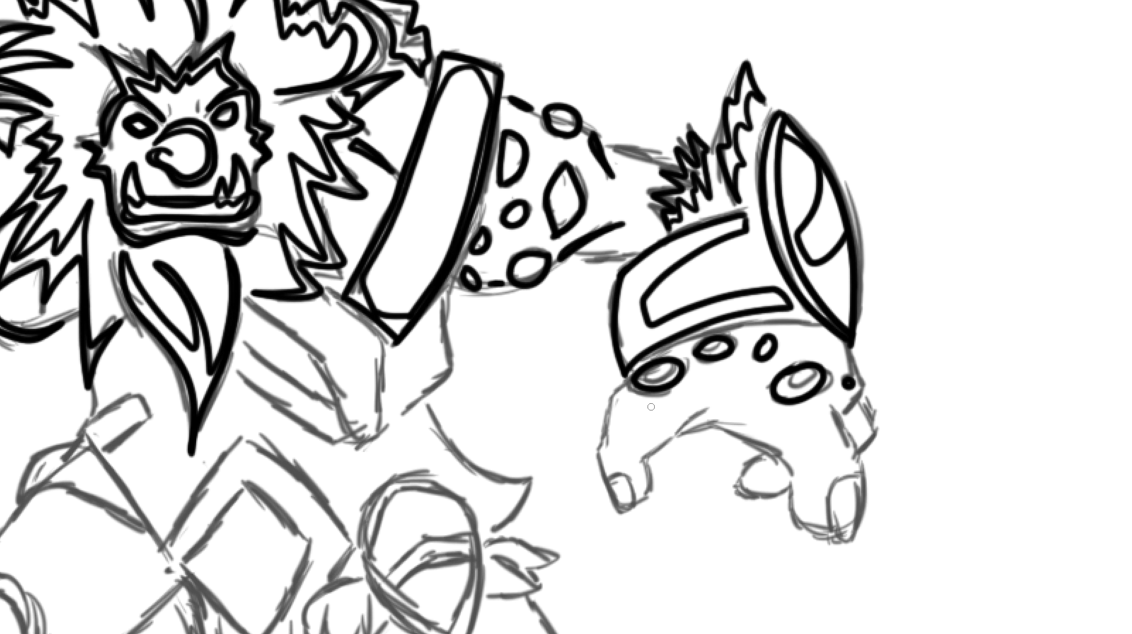
pyautogui.moveTo(612, 390); pyautogui.dragTo(836, 542)
pyautogui.moveTo(855, 359)
pyautogui.mouseDown()
pyautogui.moveTo(864, 377)
pyautogui.moveTo(837, 543)
pyautogui.mouseUp()
# - Ink the fist's right edge, knuckles and finger lines, then begin the chest and sash outlines
pyautogui.moveTo(617, 391)
pyautogui.mouseDown()
pyautogui.moveTo(610, 479)
pyautogui.moveTo(797, 486)
pyautogui.mouseUp()
pyautogui.moveTo(835, 540); pyautogui.dragTo(867, 420)
pyautogui.moveTo(745, 455)
pyautogui.mouseDown()
pyautogui.moveTo(769, 505)
pyautogui.moveTo(797, 504)
pyautogui.mouseUp()
pyautogui.moveTo(615, 147)
pyautogui.mouseDown()
pyautogui.moveTo(747, 128)
pyautogui.moveTo(781, 144)
pyautogui.mouseUp()
pyautogui.moveTo(710, 241)
pyautogui.mouseDown()
pyautogui.moveTo(773, 225)
pyautogui.moveTo(912, 118)
pyautogui.mouseUp()
pyautogui.moveTo(717, 179)
pyautogui.mouseDown()
pyautogui.moveTo(646, 314)
pyautogui.moveTo(529, 259)
pyautogui.mouseUp()
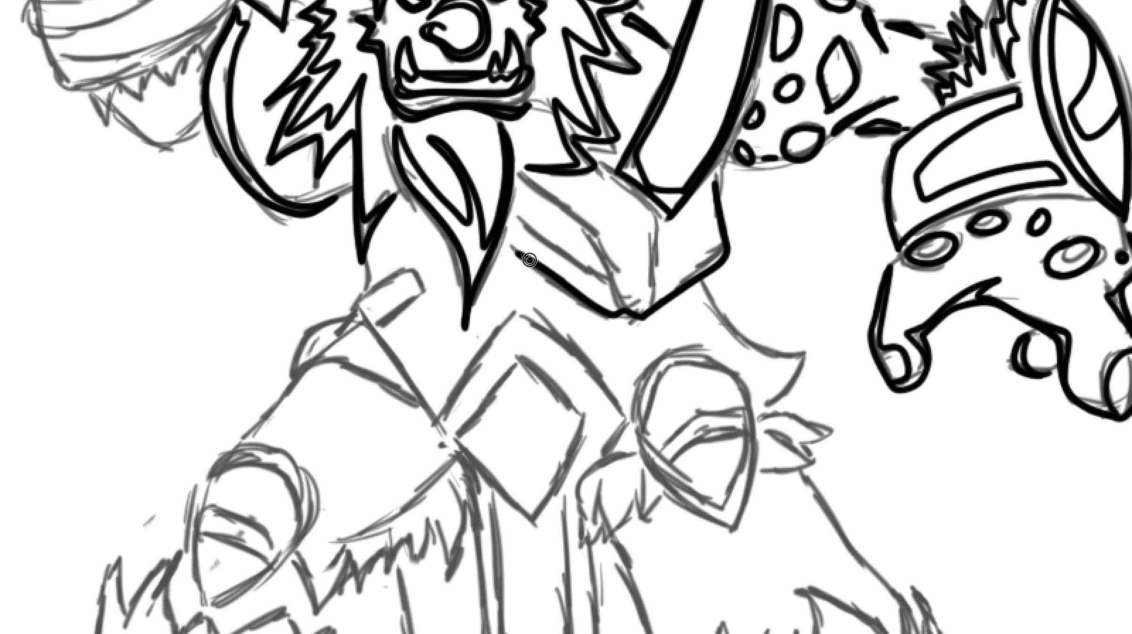
# - Ink the chest lines and sash buckle, plus the pad strokes
pyautogui.moveTo(521, 219); pyautogui.dragTo(613, 299)
pyautogui.moveTo(529, 189)
pyautogui.mouseDown()
pyautogui.moveTo(611, 272)
pyautogui.moveTo(658, 255)
pyautogui.mouseUp()
pyautogui.moveTo(651, 216)
pyautogui.mouseDown()
pyautogui.moveTo(721, 288)
pyautogui.moveTo(816, 239)
pyautogui.mouseUp()
pyautogui.moveTo(464, 257)
pyautogui.mouseDown()
pyautogui.moveTo(518, 266)
pyautogui.moveTo(491, 280)
pyautogui.mouseUp()
pyautogui.moveTo(398, 330); pyautogui.dragTo(469, 280)
pyautogui.moveTo(405, 333); pyautogui.dragTo(540, 372)
pyautogui.moveTo(424, 311)
pyautogui.mouseDown()
pyautogui.moveTo(543, 373)
pyautogui.moveTo(617, 189)
pyautogui.mouseUp()
pyautogui.moveTo(437, 222)
pyautogui.mouseDown()
pyautogui.moveTo(380, 278)
pyautogui.moveTo(436, 224)
pyautogui.mouseUp()
# - Ink the left teardrop knee guard and the left boot with zigzag fur top, teeth and toes
pyautogui.moveTo(483, 311); pyautogui.dragTo(460, 328)
pyautogui.moveTo(387, 311); pyautogui.dragTo(472, 326)
pyautogui.moveTo(431, 208); pyautogui.dragTo(486, 195)
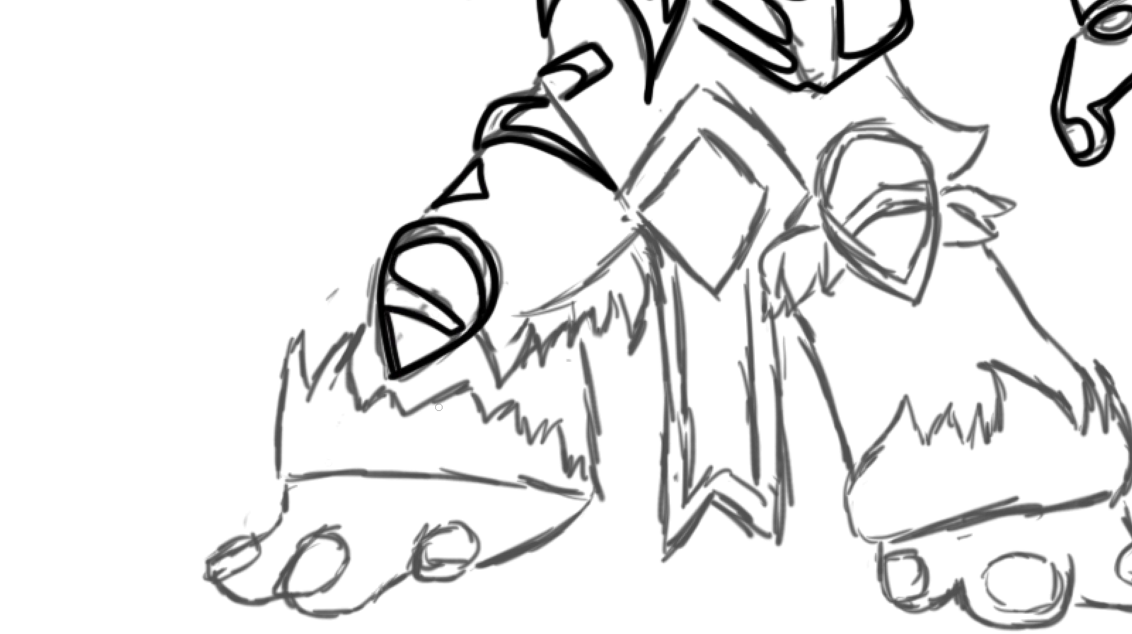
pyautogui.moveTo(283, 477)
pyautogui.mouseDown()
pyautogui.moveTo(432, 399)
pyautogui.moveTo(566, 452)
pyautogui.moveTo(592, 488)
pyautogui.mouseUp()
pyautogui.moveTo(285, 474); pyautogui.dragTo(587, 502)
pyautogui.moveTo(594, 493)
pyautogui.mouseDown()
pyautogui.moveTo(351, 346)
pyautogui.moveTo(302, 472)
pyautogui.moveTo(566, 486)
pyautogui.mouseUp()
pyautogui.moveTo(486, 330)
pyautogui.mouseDown()
pyautogui.moveTo(594, 320)
pyautogui.moveTo(633, 223)
pyautogui.mouseUp()
pyautogui.moveTo(207, 556)
pyautogui.mouseDown()
pyautogui.moveTo(472, 543)
pyautogui.moveTo(528, 482)
pyautogui.mouseUp()
# - Trace the right teardrop knee guard with inner lines and fur beside it
pyautogui.moveTo(660, 330); pyautogui.dragTo(425, 378)
pyautogui.moveTo(609, 132)
pyautogui.mouseDown()
pyautogui.moveTo(649, 306)
pyautogui.moveTo(624, 152)
pyautogui.moveTo(642, 297)
pyautogui.mouseUp()
pyautogui.moveTo(573, 229); pyautogui.dragTo(655, 188)
pyautogui.moveTo(618, 61); pyautogui.dragTo(684, 182)
pyautogui.moveTo(679, 193); pyautogui.dragTo(755, 212)
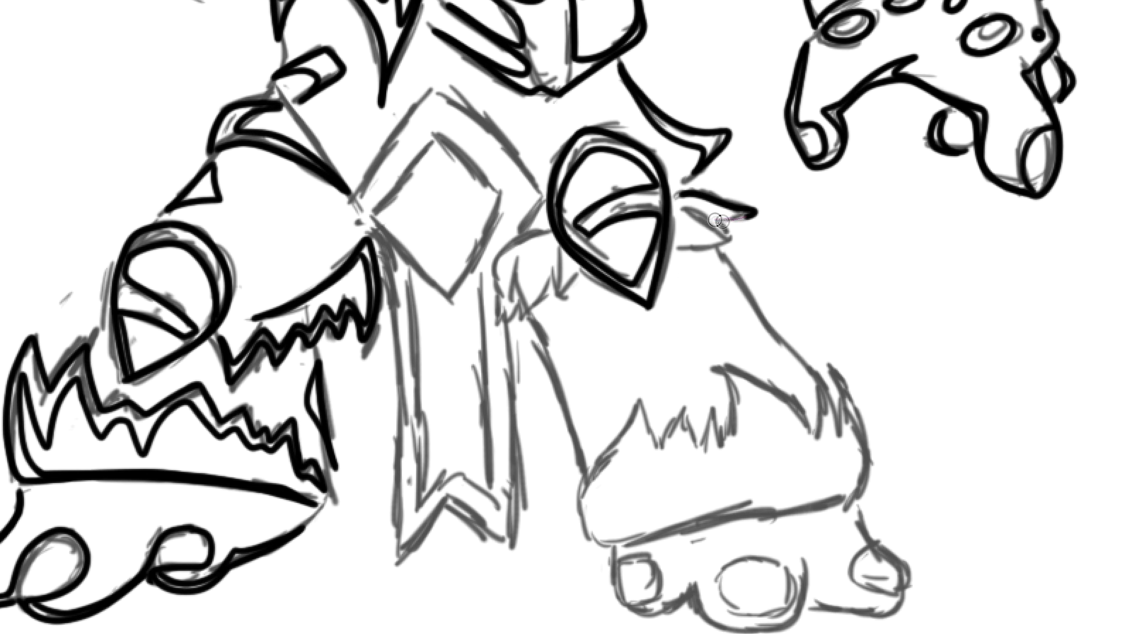
pyautogui.moveTo(693, 250); pyautogui.dragTo(745, 236)
# - Ink the spiky fur tuft below the sash
pyautogui.moveTo(542, 232); pyautogui.dragTo(493, 325)
pyautogui.moveTo(500, 264); pyautogui.dragTo(526, 325)
pyautogui.moveTo(519, 283); pyautogui.dragTo(564, 300)
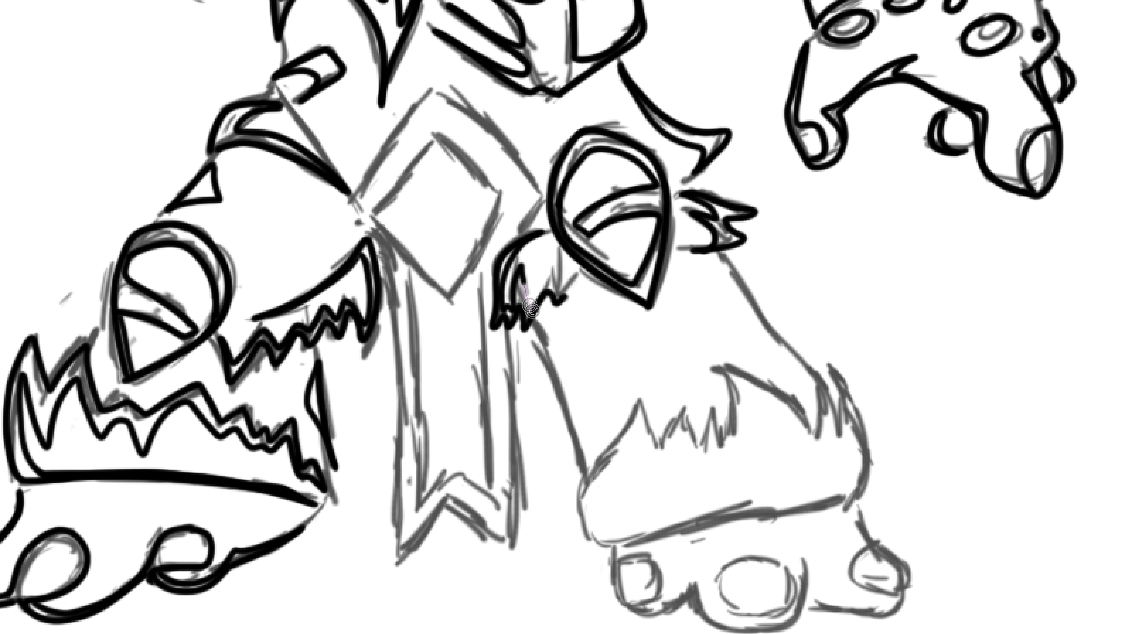
pyautogui.moveTo(549, 257); pyautogui.dragTo(561, 302)
# - Ink the right boot's edge, fang teeth, lower curve and toes
pyautogui.moveTo(837, 370)
pyautogui.mouseDown()
pyautogui.moveTo(584, 533)
pyautogui.moveTo(637, 405)
pyautogui.moveTo(732, 462)
pyautogui.moveTo(632, 524)
pyautogui.mouseUp()
pyautogui.moveTo(731, 271); pyautogui.dragTo(801, 361)
pyautogui.moveTo(538, 327); pyautogui.dragTo(583, 460)
pyautogui.moveTo(660, 472); pyautogui.dragTo(594, 398)
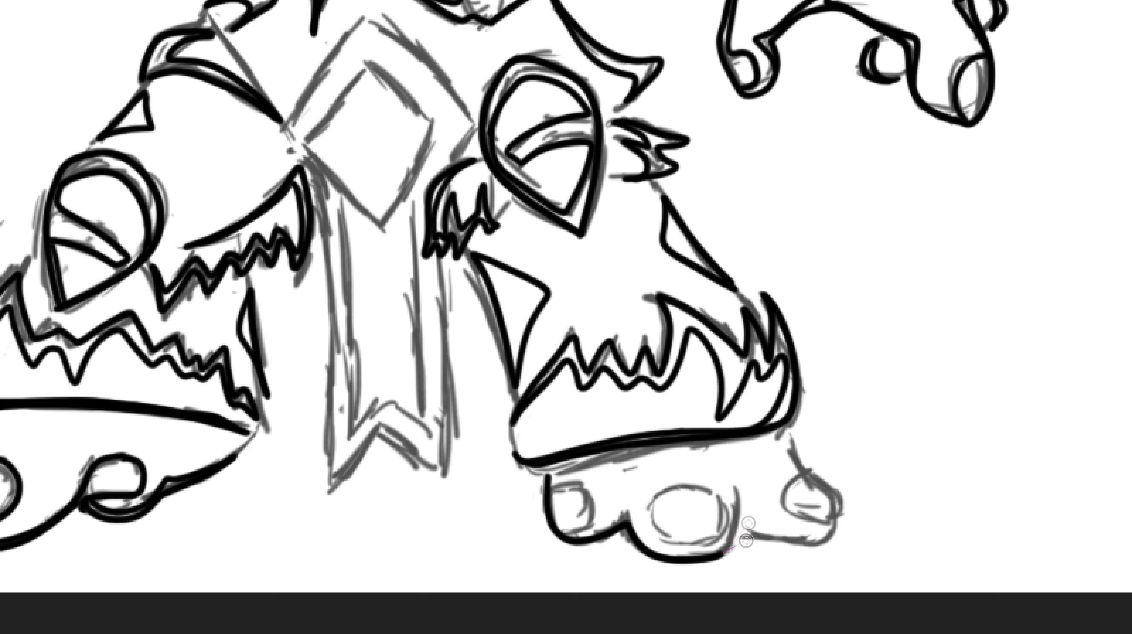
pyautogui.moveTo(585, 533); pyautogui.dragTo(837, 519)
pyautogui.moveTo(547, 476); pyautogui.dragTo(599, 530)
pyautogui.moveTo(580, 484); pyautogui.dragTo(628, 503)
pyautogui.moveTo(733, 481); pyautogui.dragTo(743, 518)
pyautogui.moveTo(797, 476); pyautogui.dragTo(802, 505)
pyautogui.moveTo(653, 502); pyautogui.dragTo(714, 490)
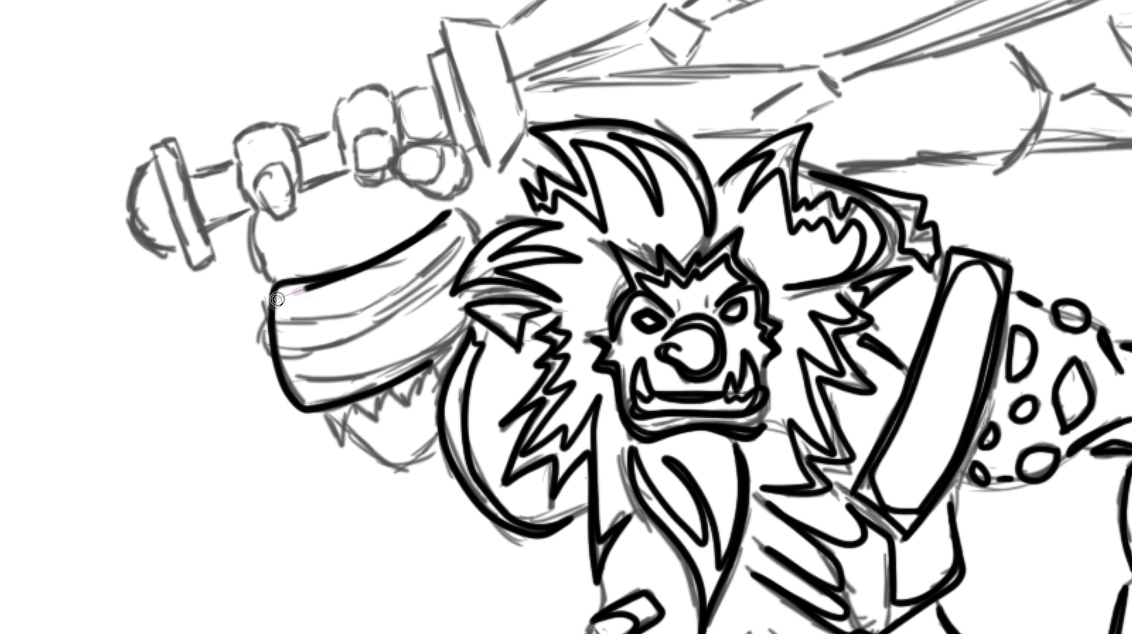
# - Ink the arm band and the fur beneath it in bold black
pyautogui.moveTo(276, 283); pyautogui.dragTo(453, 215)
pyautogui.moveTo(290, 313); pyautogui.dragTo(464, 238)
pyautogui.moveTo(297, 359); pyautogui.dragTo(457, 330)
pyautogui.moveTo(455, 212); pyautogui.dragTo(474, 236)
pyautogui.moveTo(330, 424); pyautogui.dragTo(422, 384)
# - Ink the fur underside and the first knuckle of the sword hand
pyautogui.moveTo(361, 441); pyautogui.dragTo(424, 455)
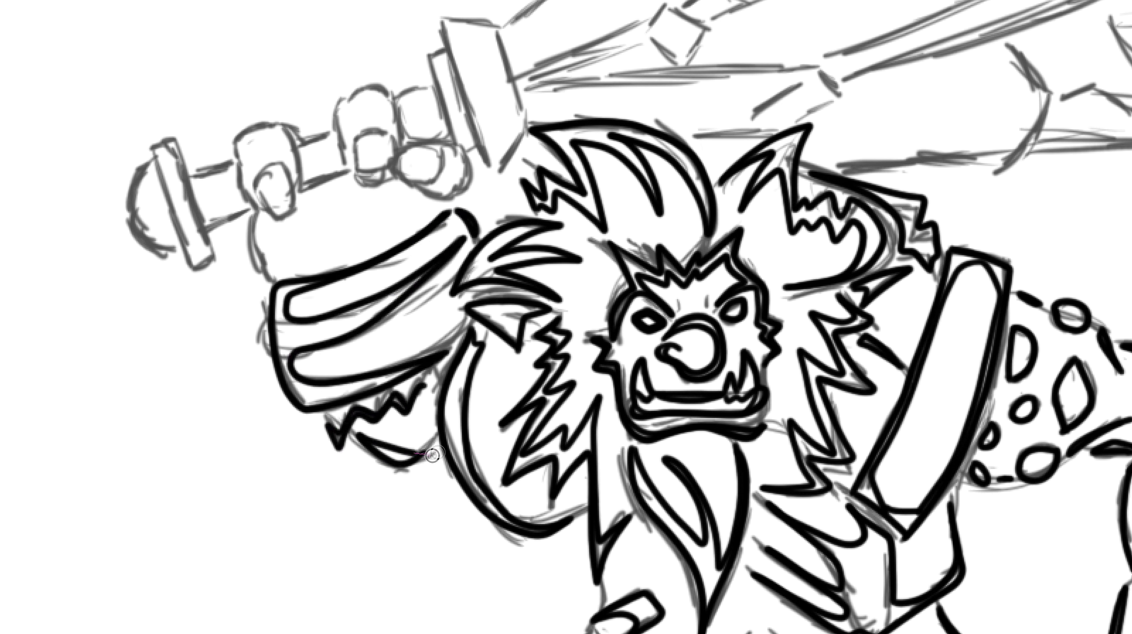
pyautogui.moveTo(238, 146); pyautogui.dragTo(250, 203)
pyautogui.moveTo(243, 141); pyautogui.dragTo(278, 217)
pyautogui.moveTo(267, 208); pyautogui.dragTo(285, 165)
# - Ink two more knuckles on the sword grip and an inner line on the upper finger
pyautogui.moveTo(337, 115); pyautogui.dragTo(401, 136)
pyautogui.moveTo(422, 148); pyautogui.dragTo(427, 193)
pyautogui.moveTo(338, 111); pyautogui.dragTo(342, 144)
pyautogui.moveTo(380, 182); pyautogui.dragTo(359, 180)
pyautogui.moveTo(397, 132); pyautogui.dragTo(349, 172)
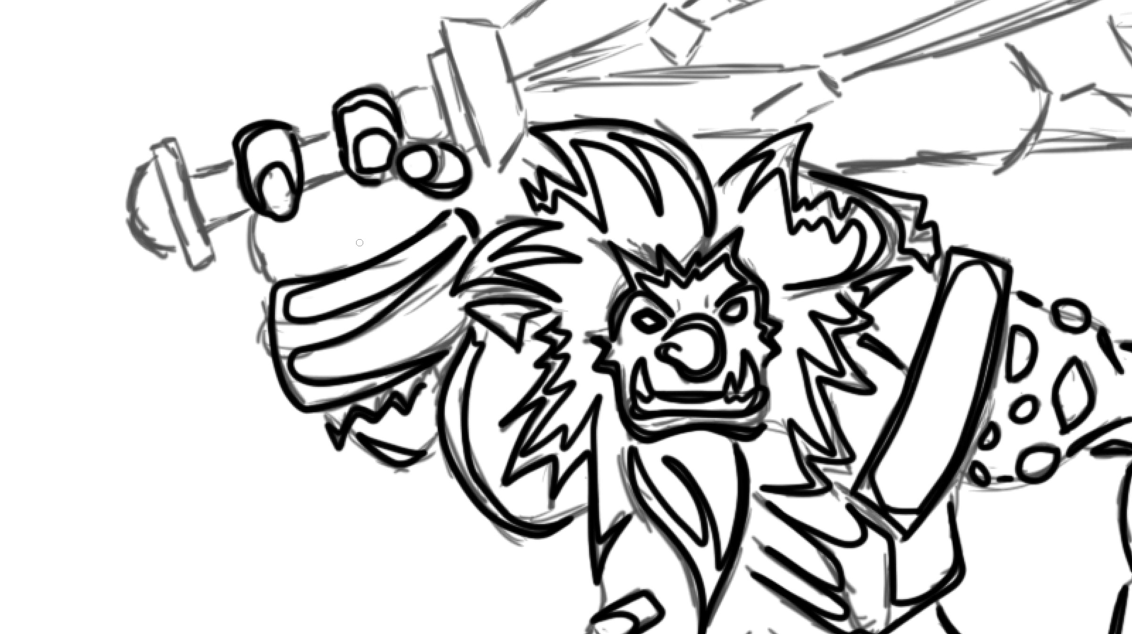
# - Ink the sword pommel, handle and the fingers gripping the sword
pyautogui.moveTo(198, 199)
pyautogui.mouseDown()
pyautogui.moveTo(153, 148)
pyautogui.moveTo(184, 273)
pyautogui.mouseUp()
pyautogui.moveTo(151, 179); pyautogui.dragTo(174, 264)
pyautogui.moveTo(198, 169); pyautogui.dragTo(238, 161)
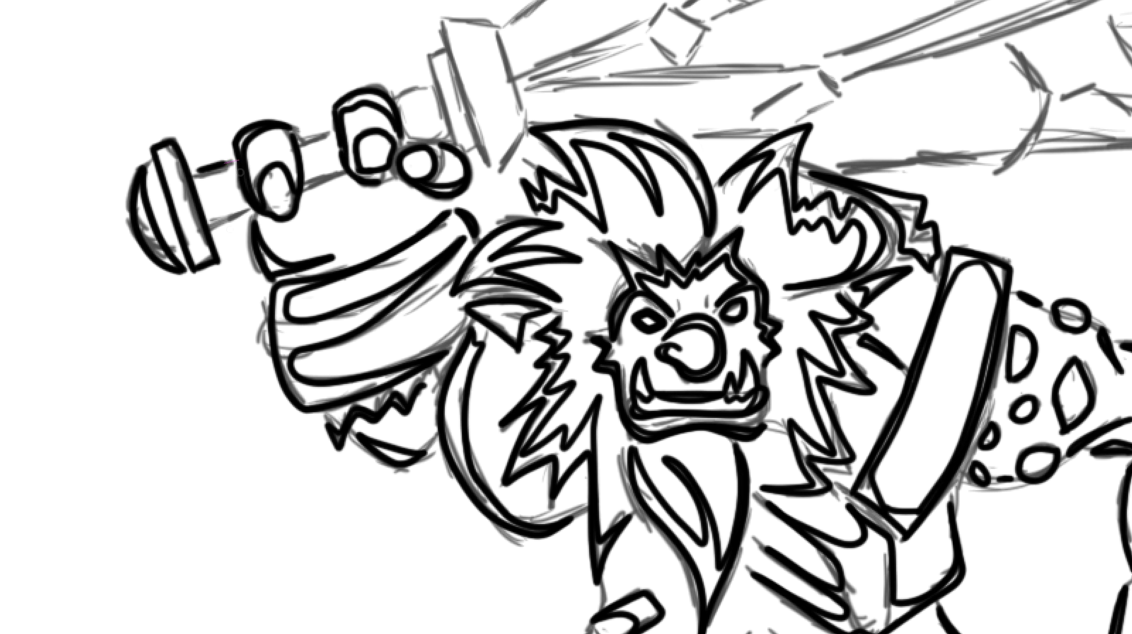
pyautogui.moveTo(326, 132); pyautogui.dragTo(320, 184)
pyautogui.moveTo(425, 283); pyautogui.dragTo(359, 335)
pyautogui.moveTo(368, 144); pyautogui.dragTo(372, 181)
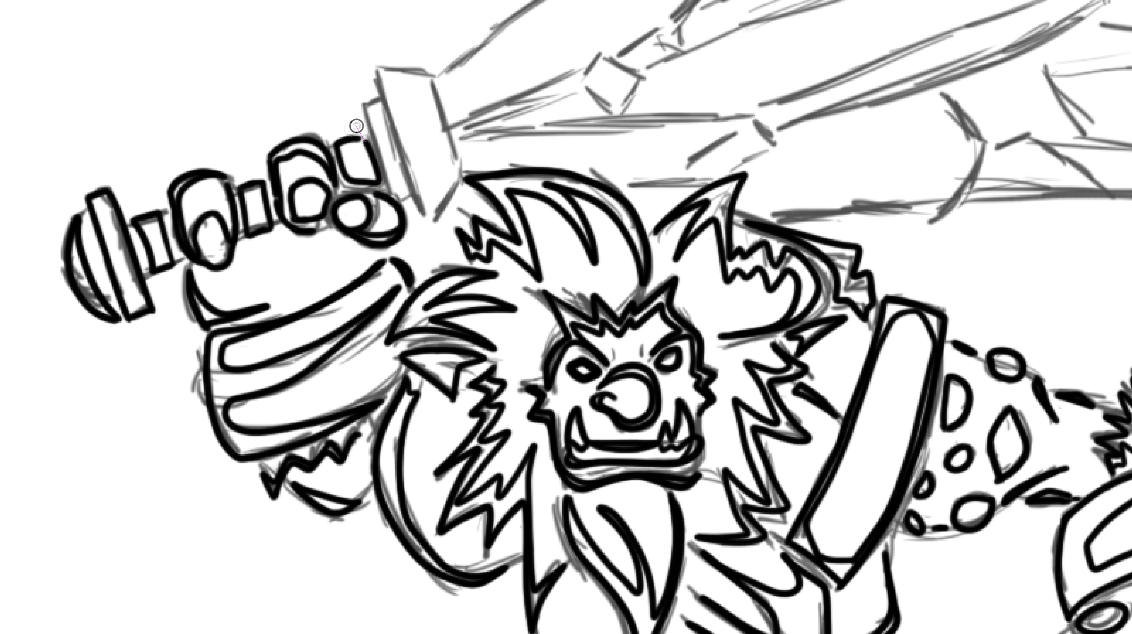
# - Ink the crossguard edges and outline the blade tip
pyautogui.moveTo(375, 142); pyautogui.dragTo(405, 193)
pyautogui.moveTo(378, 66)
pyautogui.mouseDown()
pyautogui.moveTo(434, 71)
pyautogui.moveTo(467, 189)
pyautogui.mouseUp()
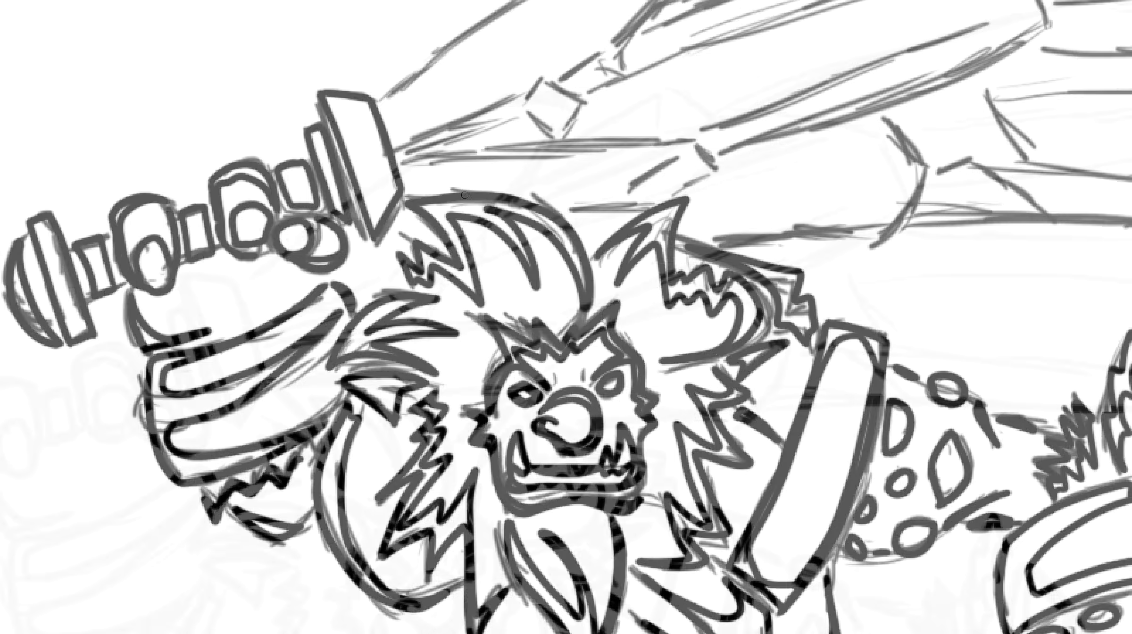
pyautogui.moveTo(802, 48); pyautogui.dragTo(464, 195)
pyautogui.moveTo(647, 273); pyautogui.dragTo(728, 275)
pyautogui.moveTo(144, 306)
pyautogui.mouseDown()
pyautogui.moveTo(396, 132)
pyautogui.moveTo(381, 277)
pyautogui.mouseUp()
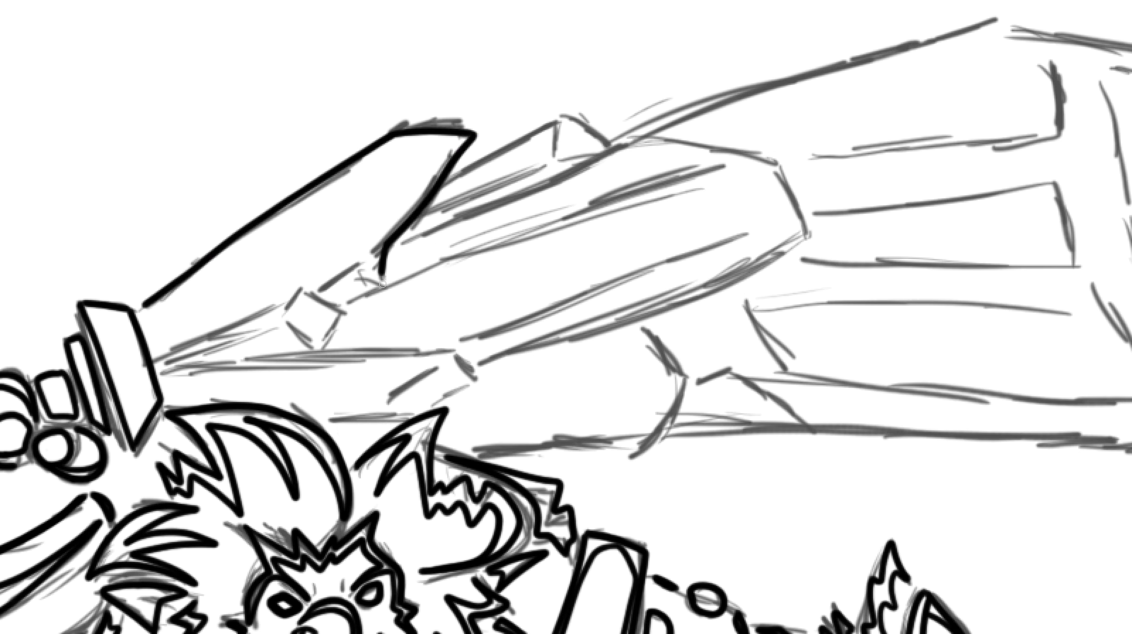
pyautogui.moveTo(298, 290)
pyautogui.mouseDown()
pyautogui.moveTo(337, 320)
pyautogui.moveTo(163, 351)
pyautogui.mouseUp()
pyautogui.moveTo(302, 330); pyautogui.dragTo(162, 363)
# - Ink the blade edges near the crossguard and the upper-left blade piece
pyautogui.moveTo(381, 278); pyautogui.dragTo(151, 304)
pyautogui.moveTo(422, 231)
pyautogui.mouseDown()
pyautogui.moveTo(657, 147)
pyautogui.moveTo(509, 352)
pyautogui.moveTo(394, 283)
pyautogui.mouseUp()
pyautogui.moveTo(427, 268); pyautogui.dragTo(474, 336)
pyautogui.moveTo(495, 332)
pyautogui.mouseDown()
pyautogui.moveTo(486, 362)
pyautogui.moveTo(556, 361)
pyautogui.mouseUp()
pyautogui.moveTo(524, 182)
pyautogui.mouseDown()
pyautogui.moveTo(677, 142)
pyautogui.moveTo(645, 142)
pyautogui.mouseUp()
# - Outline the lower blade piece, the hook shape and the large blade
pyautogui.moveTo(461, 356)
pyautogui.mouseDown()
pyautogui.moveTo(435, 395)
pyautogui.moveTo(131, 323)
pyautogui.mouseUp()
pyautogui.moveTo(542, 283); pyautogui.dragTo(378, 399)
pyautogui.moveTo(543, 287)
pyautogui.mouseDown()
pyautogui.moveTo(421, 390)
pyautogui.moveTo(94, 473)
pyautogui.mouseUp()
pyautogui.moveTo(202, 163)
pyautogui.mouseDown()
pyautogui.moveTo(821, 110)
pyautogui.moveTo(748, 488)
pyautogui.moveTo(254, 467)
pyautogui.mouseUp()
pyautogui.moveTo(222, 156); pyautogui.dragTo(387, 123)
# - Ink the four slots cut into the large blade
pyautogui.moveTo(396, 191); pyautogui.dragTo(623, 113)
pyautogui.moveTo(384, 249); pyautogui.dragTo(624, 220)
pyautogui.moveTo(372, 296); pyautogui.dragTo(647, 302)
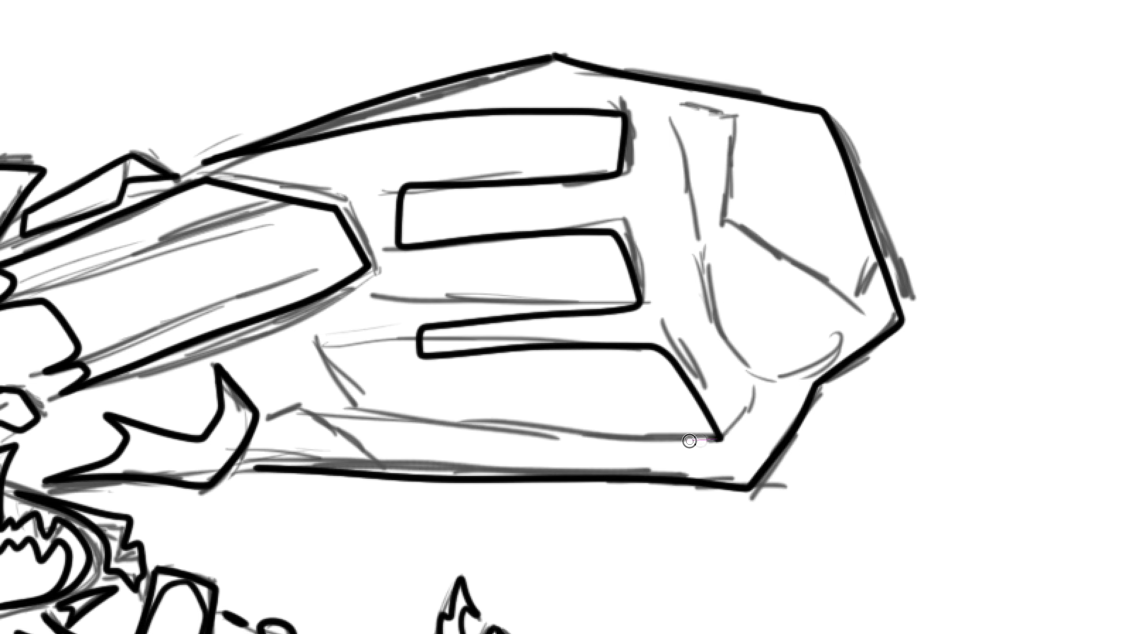
pyautogui.moveTo(311, 415); pyautogui.dragTo(717, 434)
# - Fit the whole figure on screen and hide the grey sketch layer
pyautogui.hotkey('ctrl', '0')
pyautogui.press('F7')
pyautogui.click(940, 329)
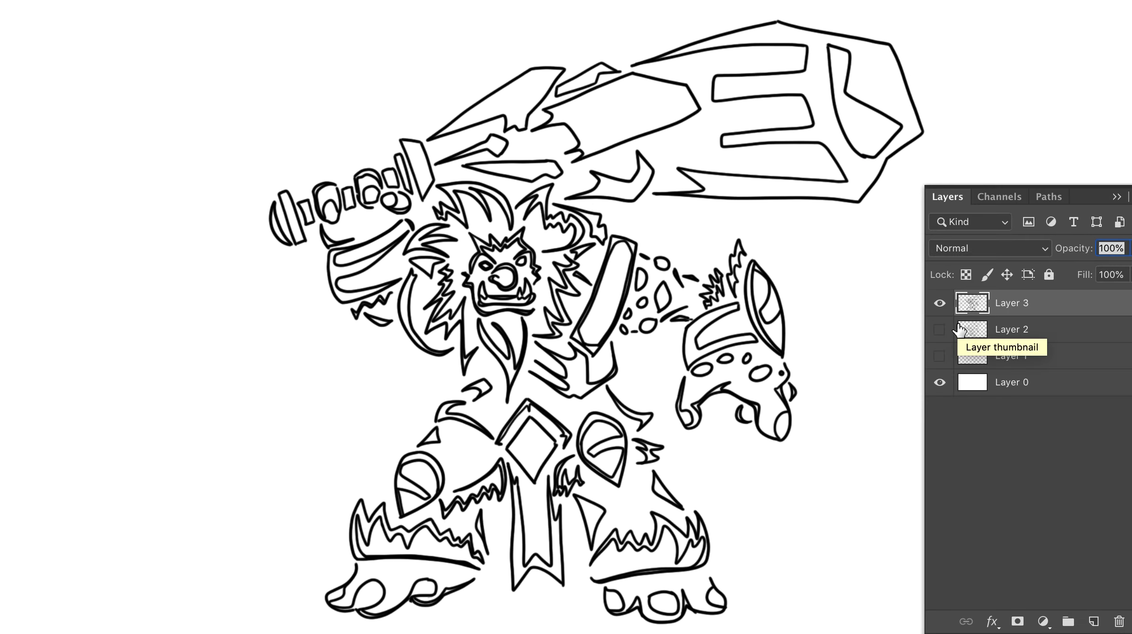
pyautogui.press('F7')
pyautogui.scroll(5, 505, 287)
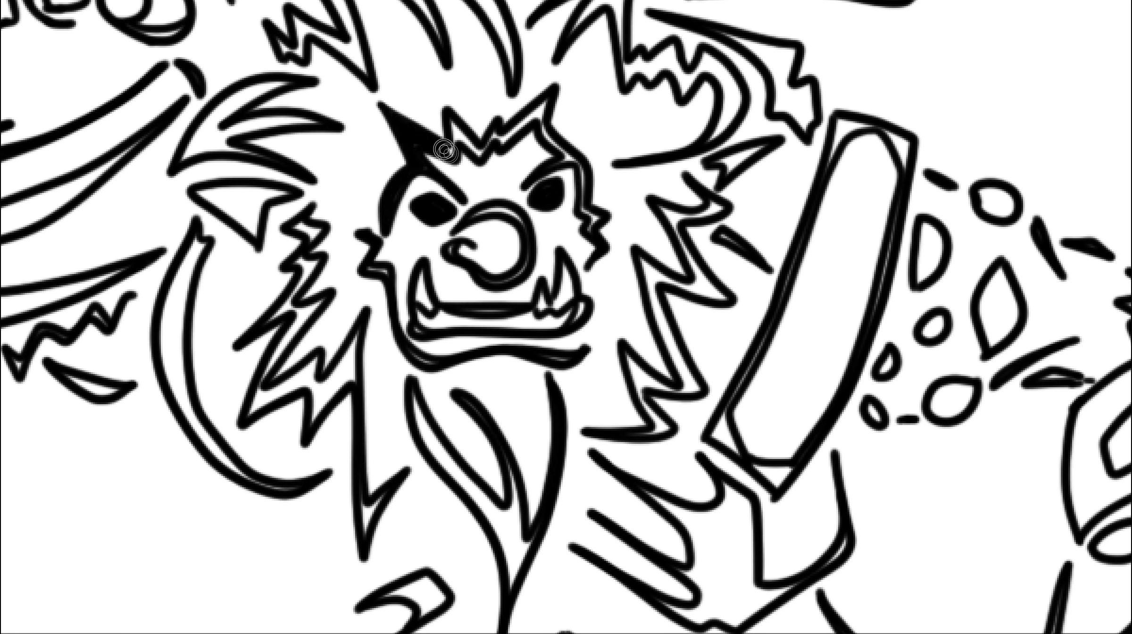
# - Fill the top hair spike and thicken the right-side spikes and zigzag strokes
pyautogui.moveTo(503, 134); pyautogui.dragTo(553, 162)
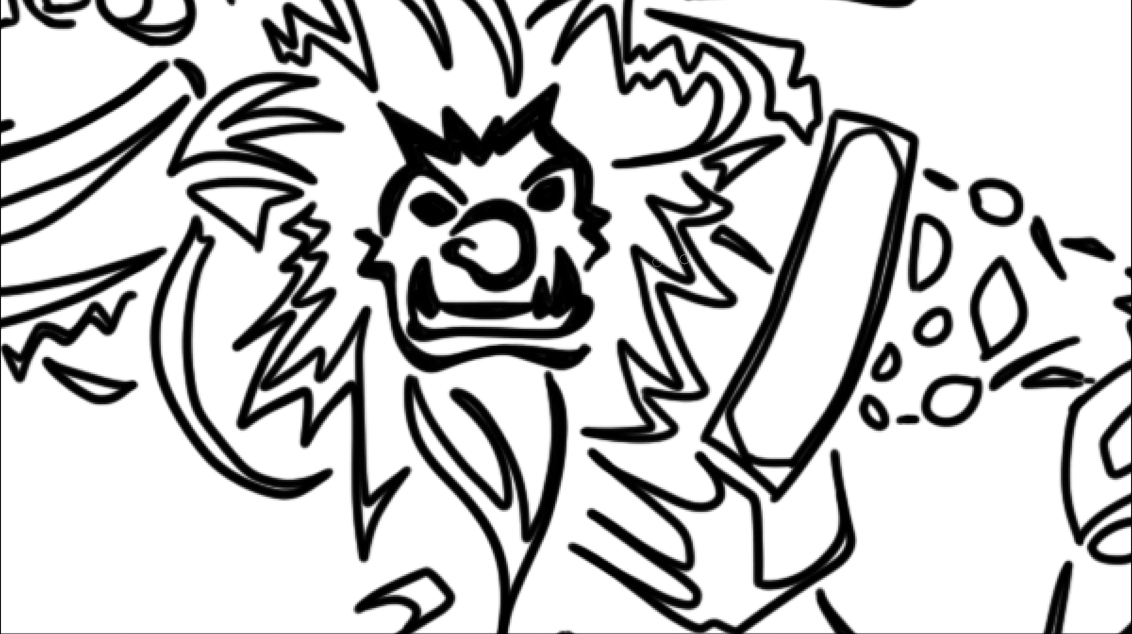
pyautogui.moveTo(633, 433)
pyautogui.mouseDown()
pyautogui.moveTo(694, 372)
pyautogui.moveTo(636, 255)
pyautogui.moveTo(715, 287)
pyautogui.mouseUp()
pyautogui.scroll(1, 714, 287)
pyautogui.moveTo(754, 62); pyautogui.dragTo(802, 151)
pyautogui.scroll(3, 802, 151)
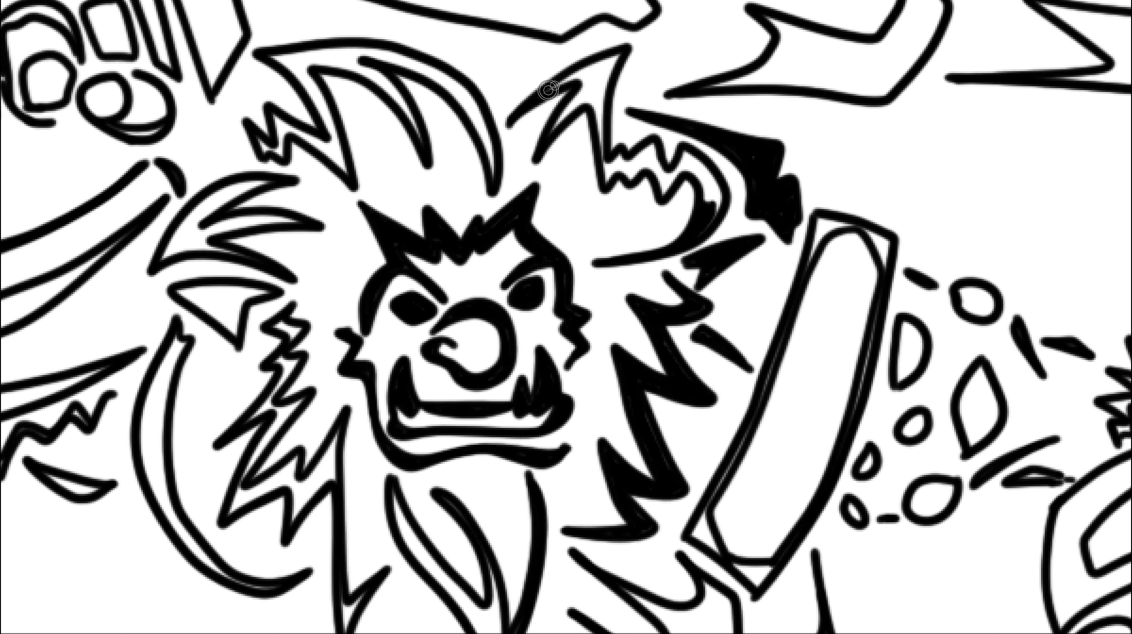
pyautogui.moveTo(622, 52)
pyautogui.mouseDown()
pyautogui.moveTo(590, 141)
pyautogui.moveTo(652, 160)
pyautogui.moveTo(702, 218)
pyautogui.mouseUp()
# - Thicken the top-left hair spike, curved strand and left zigzag strands
pyautogui.moveTo(467, 100); pyautogui.dragTo(493, 186)
pyautogui.moveTo(257, 51)
pyautogui.mouseDown()
pyautogui.moveTo(298, 50)
pyautogui.moveTo(389, 88)
pyautogui.moveTo(492, 155)
pyautogui.mouseUp()
pyautogui.moveTo(311, 75); pyautogui.dragTo(351, 184)
pyautogui.moveTo(257, 118)
pyautogui.mouseDown()
pyautogui.moveTo(278, 165)
pyautogui.moveTo(331, 156)
pyautogui.mouseUp()
pyautogui.moveTo(231, 186); pyautogui.dragTo(195, 222)
# - Fill the upper-left spiky strand and triangle black; thicken the lower-left zigzags
pyautogui.moveTo(273, 179); pyautogui.dragTo(188, 231)
pyautogui.moveTo(189, 246)
pyautogui.mouseDown()
pyautogui.moveTo(253, 219)
pyautogui.moveTo(236, 330)
pyautogui.mouseUp()
pyautogui.moveTo(213, 288); pyautogui.dragTo(286, 328)
pyautogui.moveTo(255, 413); pyautogui.dragTo(231, 514)
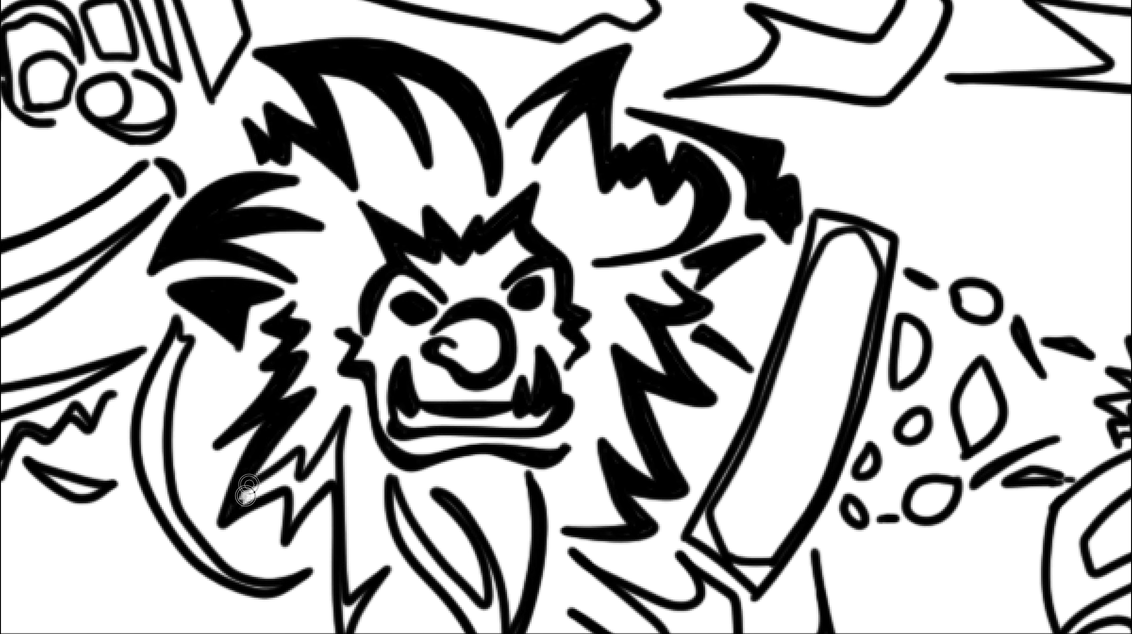
pyautogui.moveTo(236, 453)
pyautogui.mouseDown()
pyautogui.moveTo(311, 524)
pyautogui.moveTo(349, 420)
pyautogui.mouseUp()
# - Thicken one more hair strand and the armband's outer edge
pyautogui.scroll(-3, 330, 424)
pyautogui.moveTo(372, 347)
pyautogui.mouseDown()
pyautogui.moveTo(395, 400)
pyautogui.moveTo(476, 491)
pyautogui.moveTo(480, 531)
pyautogui.mouseUp()
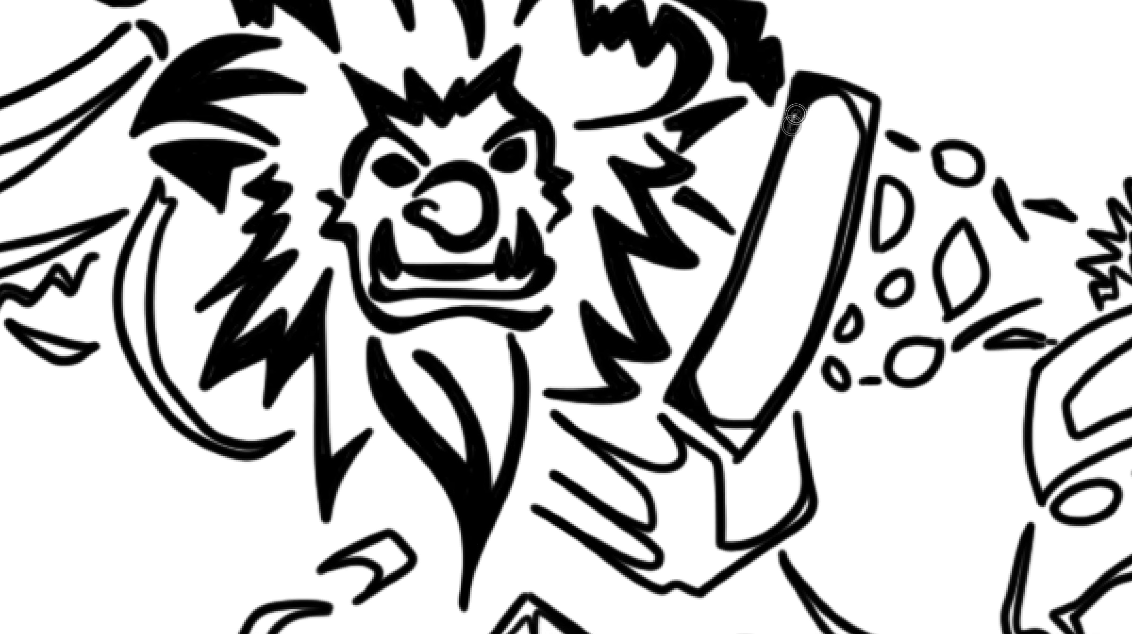
pyautogui.moveTo(859, 98); pyautogui.dragTo(854, 208)
# - Fill the gauntlet's spots, small spot and oval solid black
pyautogui.hscroll(8, 1079, 148)
pyautogui.moveTo(561, 127); pyautogui.dragTo(589, 155)
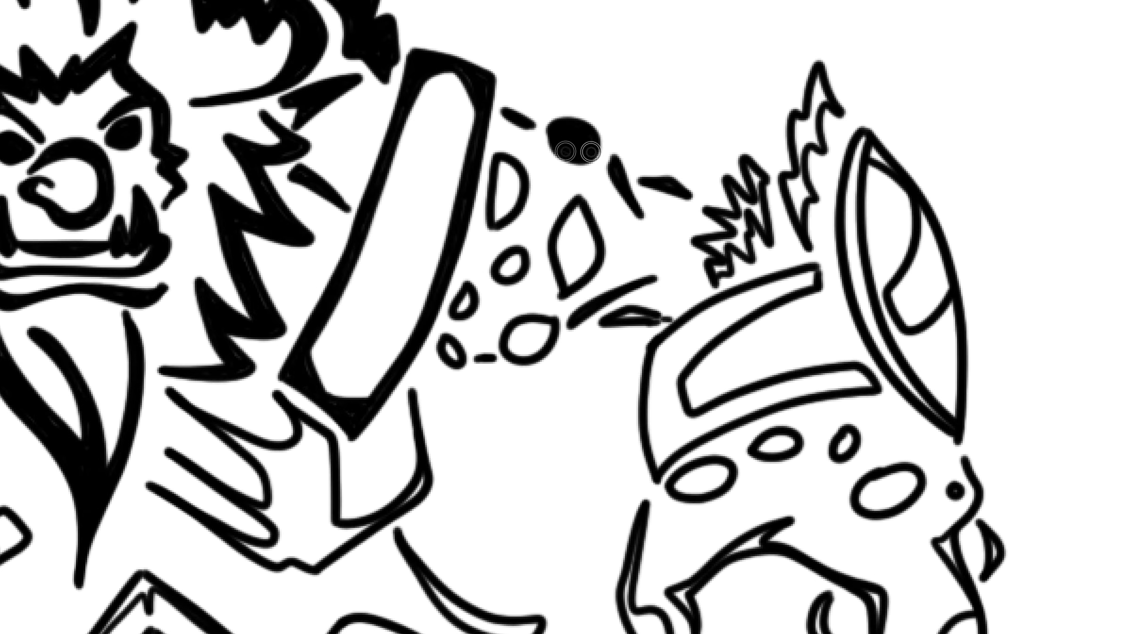
pyautogui.moveTo(500, 163); pyautogui.dragTo(514, 222)
pyautogui.moveTo(580, 203); pyautogui.dragTo(564, 297)
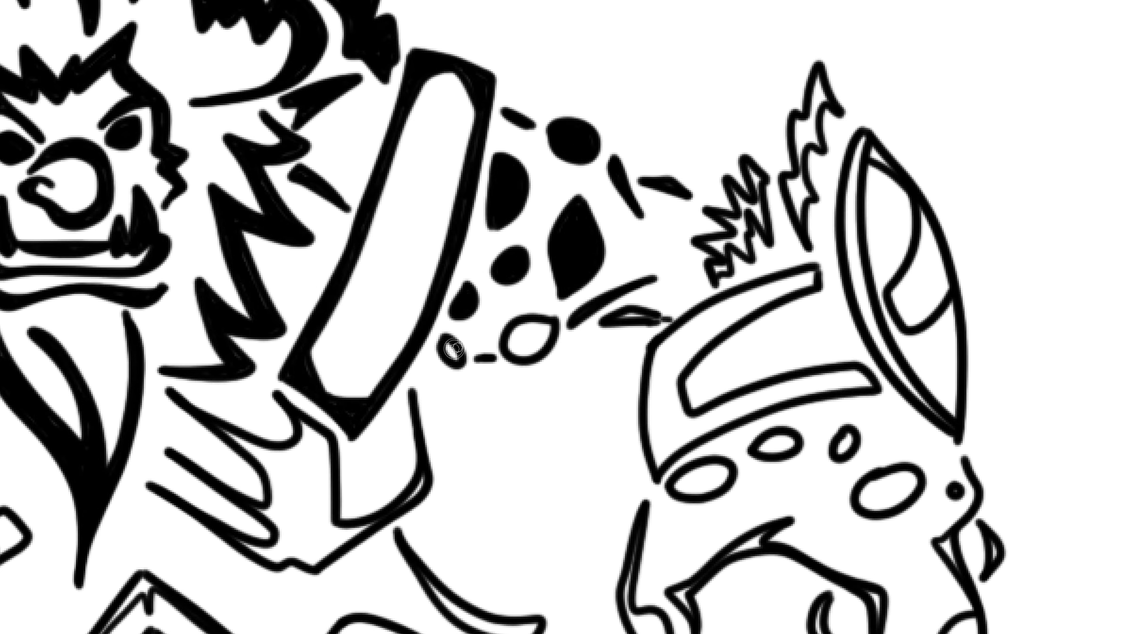
pyautogui.moveTo(455, 348); pyautogui.dragTo(451, 360)
pyautogui.moveTo(514, 352); pyautogui.dragTo(544, 325)
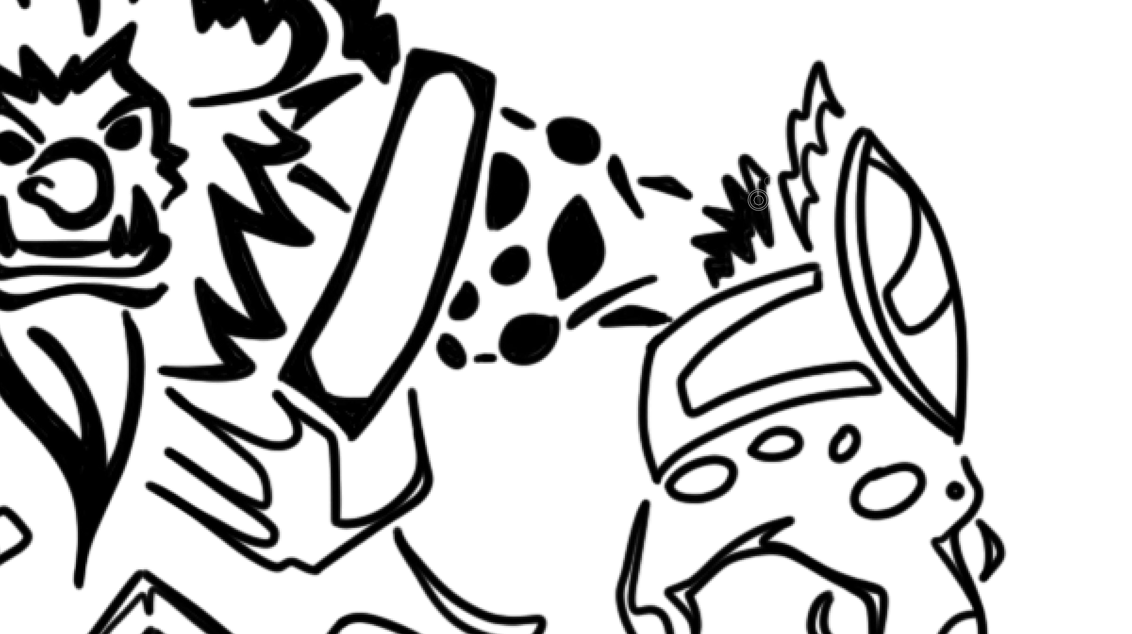
# - Paint the gauntlet's eye and the curved band on its back solid black
pyautogui.moveTo(869, 153); pyautogui.dragTo(852, 231)
pyautogui.moveTo(910, 217); pyautogui.dragTo(905, 302)
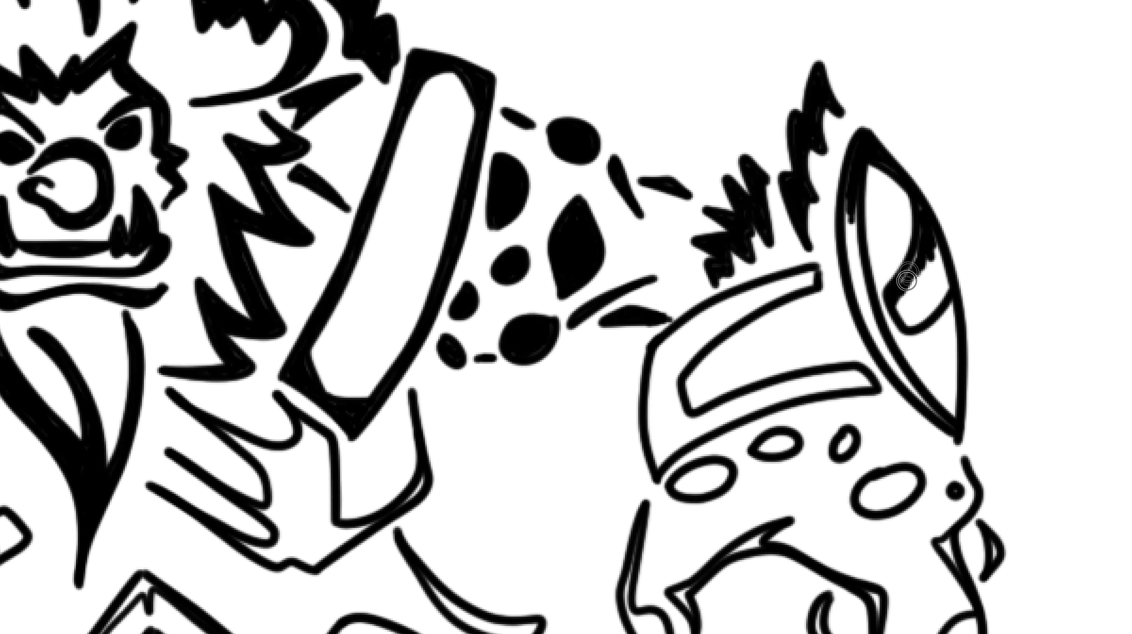
pyautogui.moveTo(924, 250); pyautogui.dragTo(939, 325)
pyautogui.moveTo(851, 179); pyautogui.dragTo(918, 251)
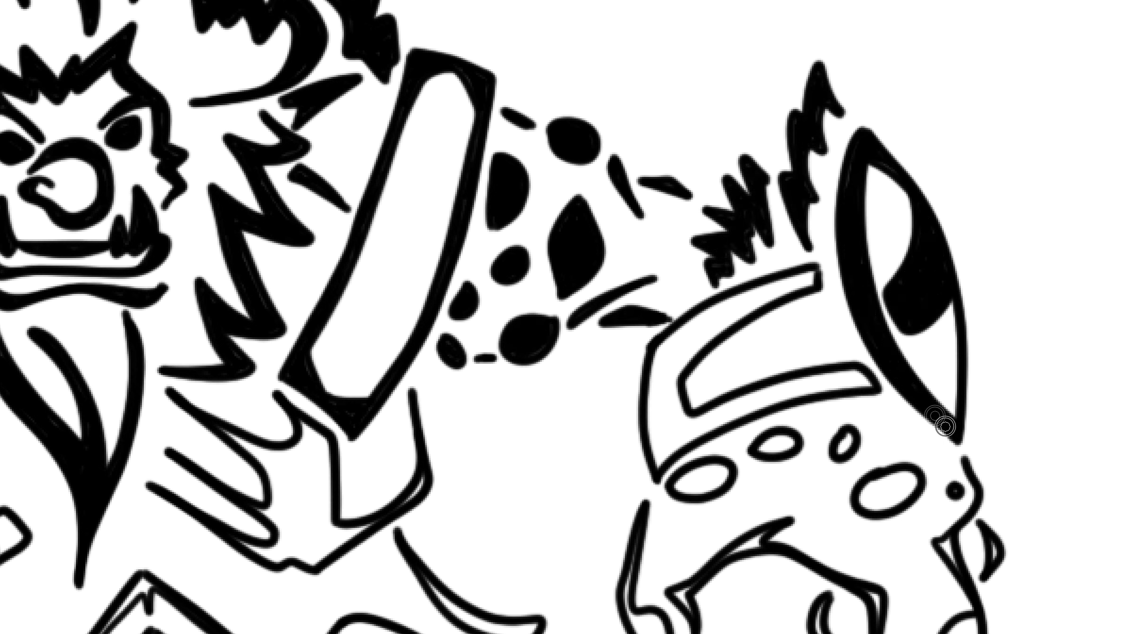
pyautogui.moveTo(655, 363)
pyautogui.mouseDown()
pyautogui.moveTo(801, 278)
pyautogui.moveTo(715, 328)
pyautogui.moveTo(662, 399)
pyautogui.moveTo(692, 434)
pyautogui.moveTo(811, 382)
pyautogui.moveTo(870, 377)
pyautogui.moveTo(824, 371)
pyautogui.moveTo(873, 358)
pyautogui.mouseUp()
# - Fill the gauntlet's nose and the bottom of the armband black
pyautogui.scroll(-3, 849, 377)
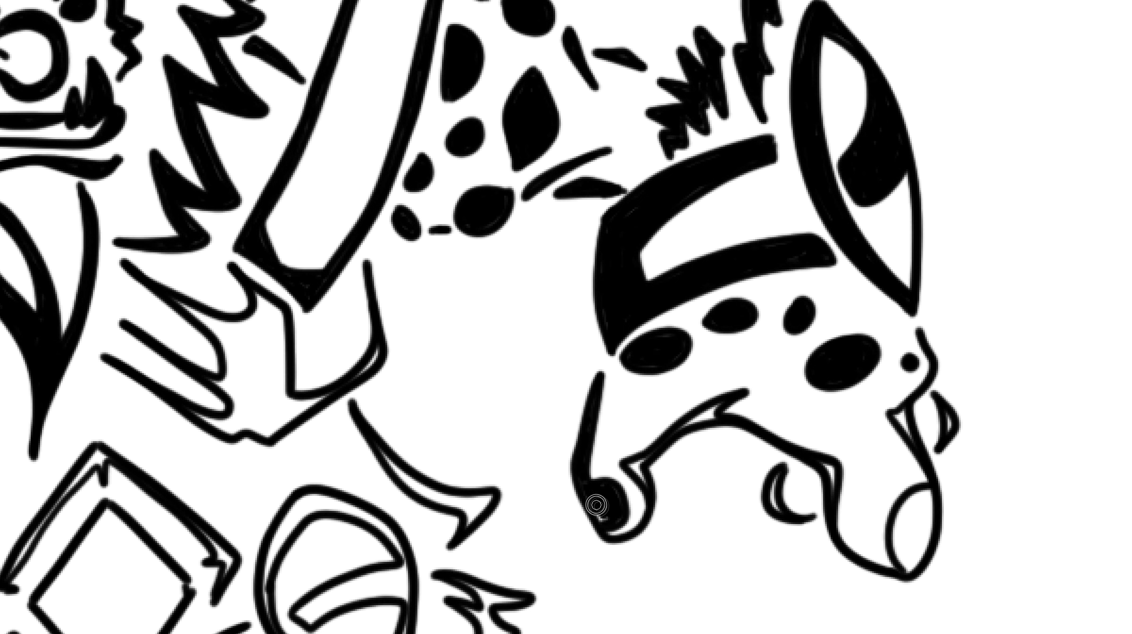
pyautogui.moveTo(910, 495)
pyautogui.mouseDown()
pyautogui.moveTo(906, 561)
pyautogui.moveTo(915, 519)
pyautogui.mouseUp()
pyautogui.hscroll(-5, 708, 330)
pyautogui.moveTo(472, 217)
pyautogui.mouseDown()
pyautogui.moveTo(487, 238)
pyautogui.moveTo(472, 265)
pyautogui.moveTo(470, 323)
pyautogui.moveTo(608, 264)
pyautogui.mouseUp()
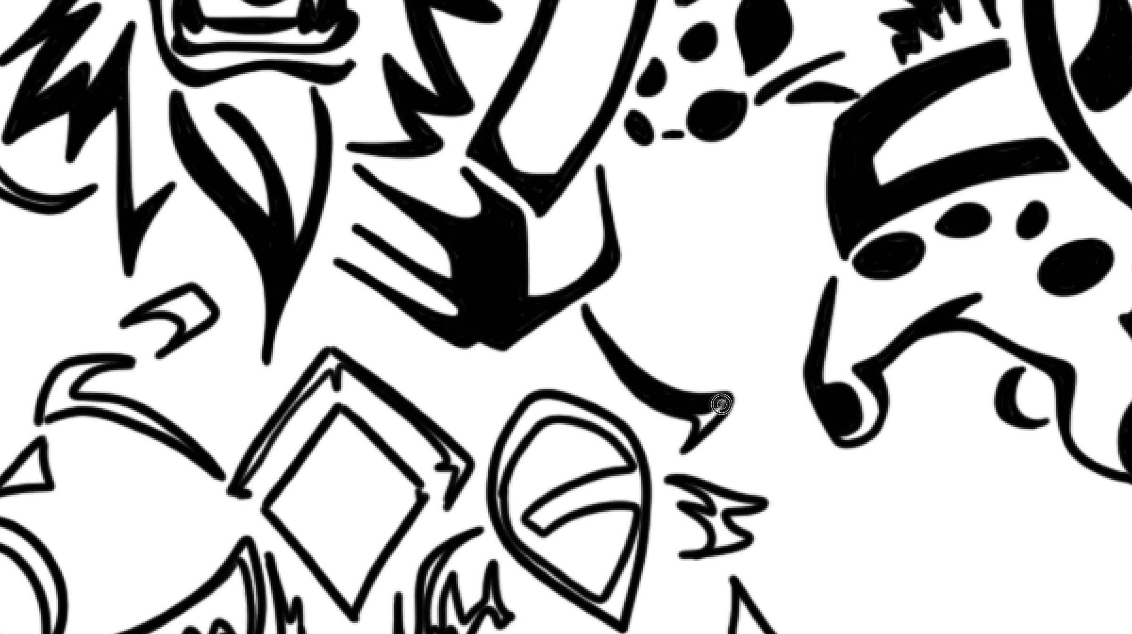
# - Fill the claw tip, teardrop shape and diamond solid black
pyautogui.scroll(-5, 705, 289)
pyautogui.moveTo(721, 403)
pyautogui.mouseDown()
pyautogui.moveTo(705, 422)
pyautogui.moveTo(819, 486)
pyautogui.mouseUp()
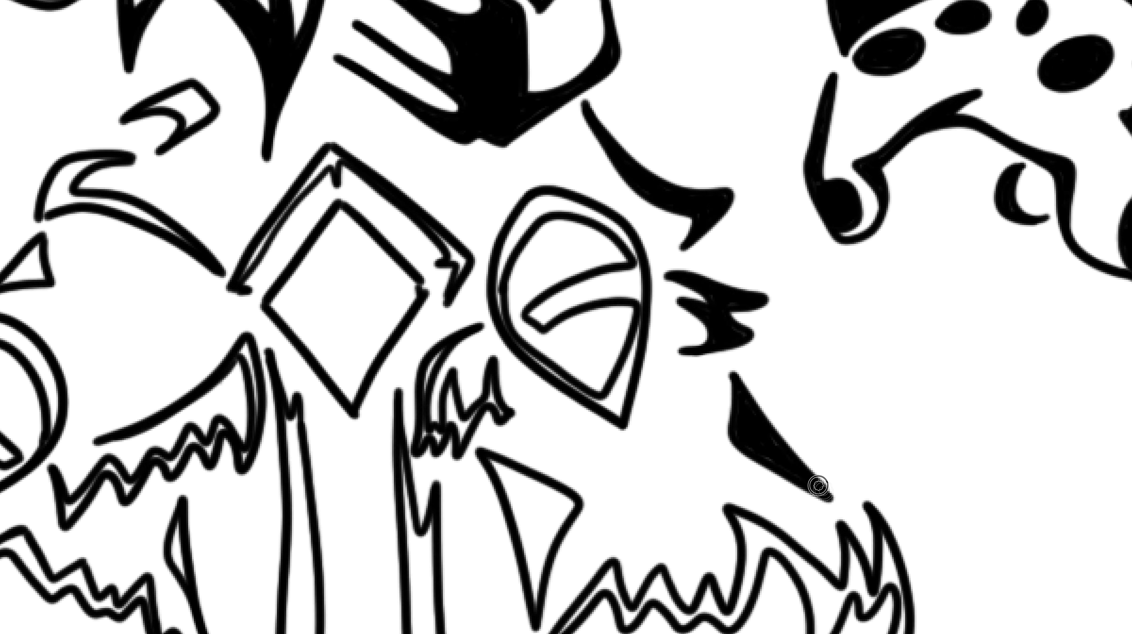
pyautogui.moveTo(533, 212); pyautogui.dragTo(606, 406)
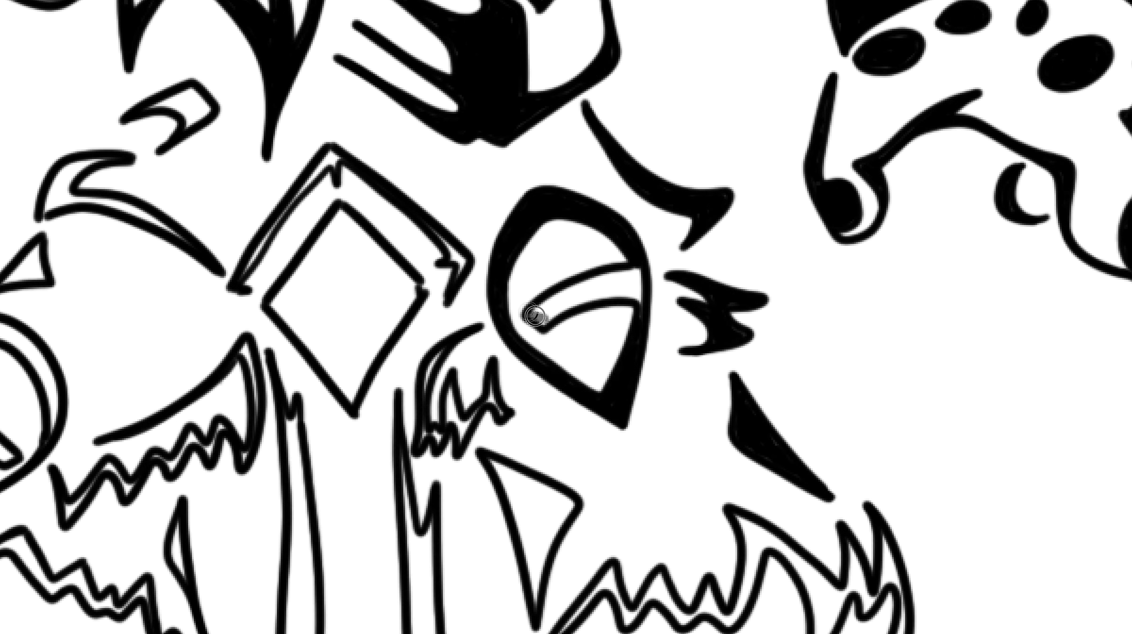
pyautogui.moveTo(534, 315); pyautogui.dragTo(636, 281)
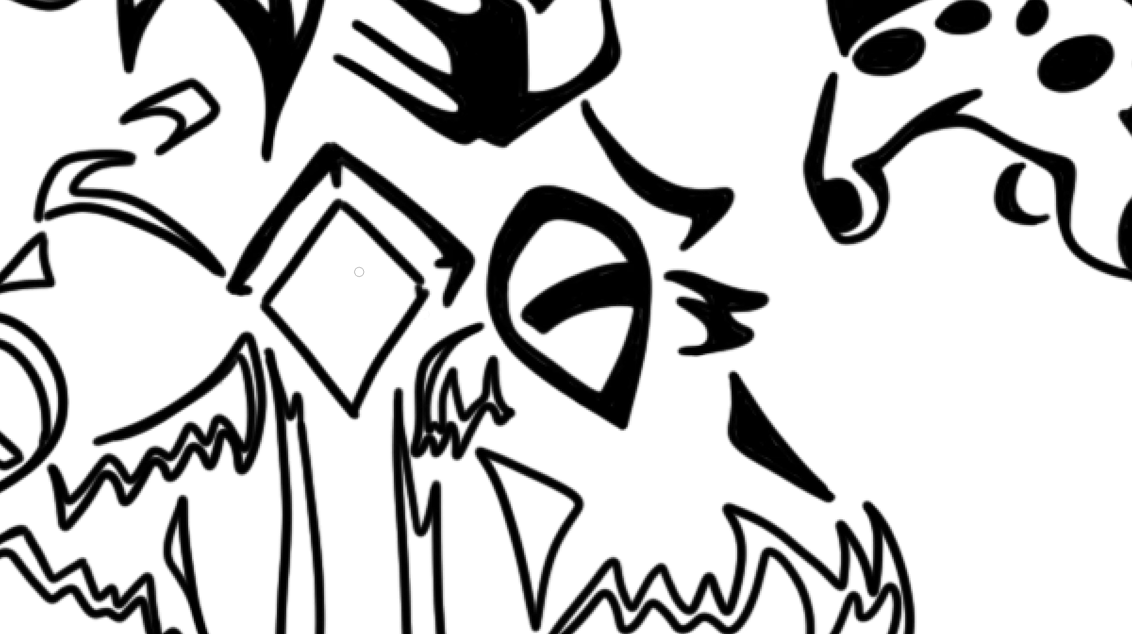
pyautogui.moveTo(359, 272)
pyautogui.mouseDown()
pyautogui.moveTo(348, 227)
pyautogui.moveTo(384, 256)
pyautogui.moveTo(358, 362)
pyautogui.moveTo(354, 326)
pyautogui.mouseUp()
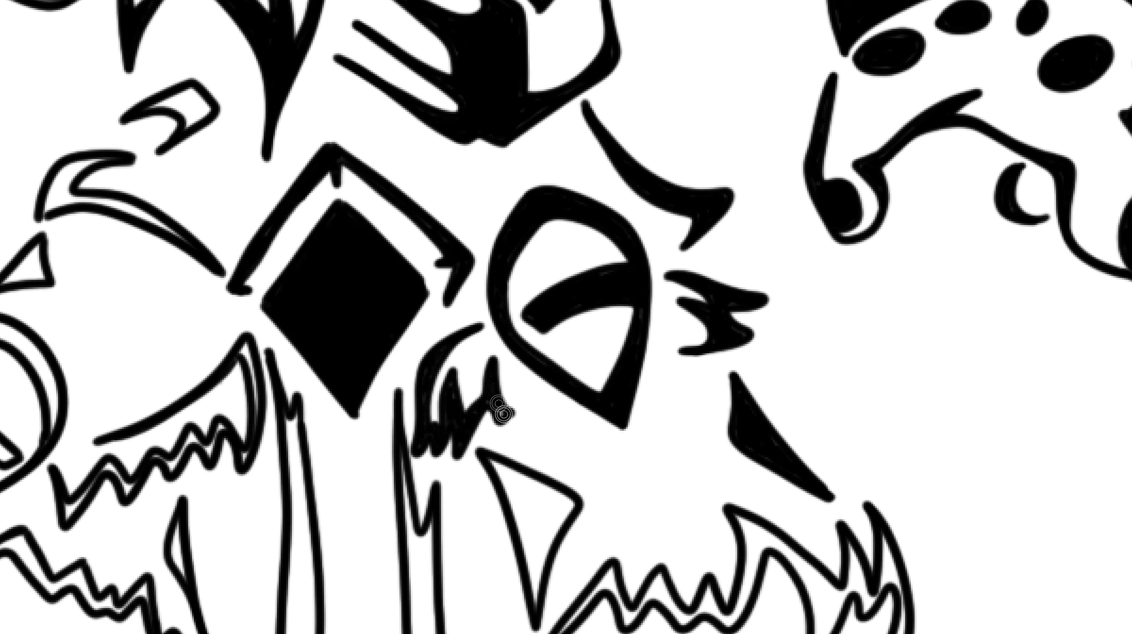
# - Fill the triangle below the fur, the fangs and the right boot toes black
pyautogui.scroll(-5, 502, 414)
pyautogui.moveTo(472, 297)
pyautogui.mouseDown()
pyautogui.moveTo(542, 340)
pyautogui.moveTo(514, 428)
pyautogui.mouseUp()
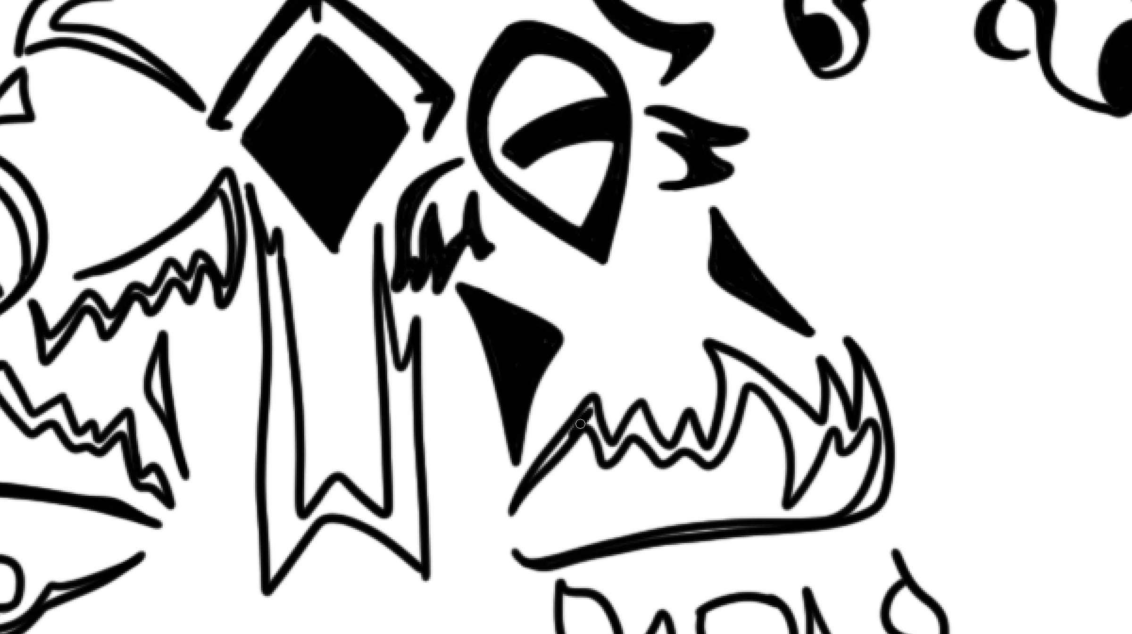
pyautogui.moveTo(700, 451)
pyautogui.mouseDown()
pyautogui.moveTo(755, 410)
pyautogui.moveTo(824, 439)
pyautogui.mouseUp()
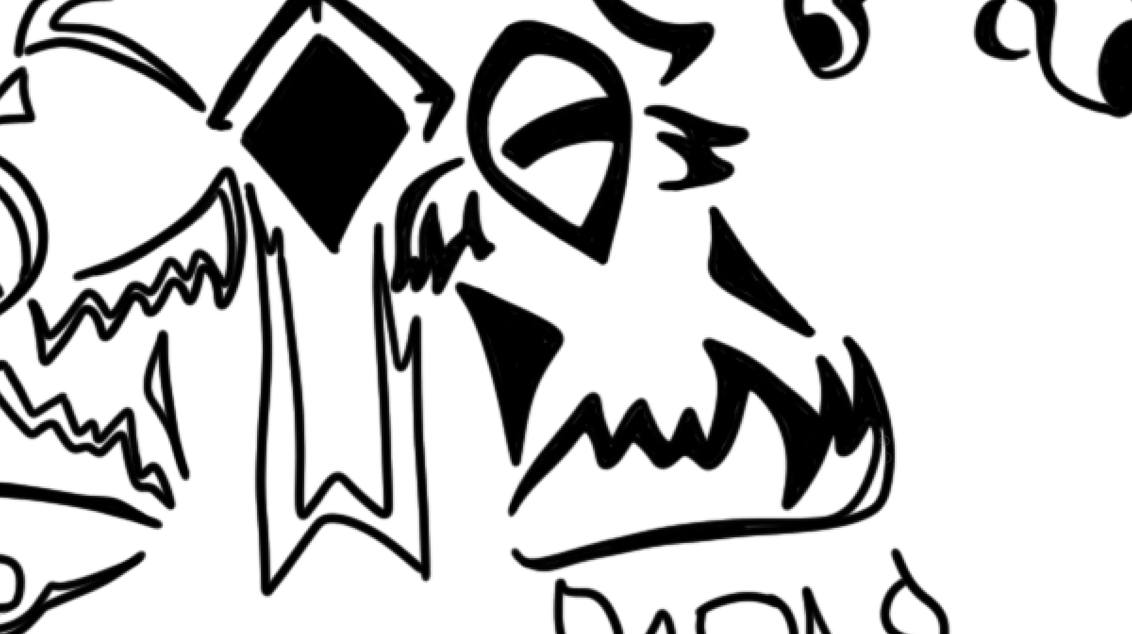
pyautogui.moveTo(862, 506); pyautogui.dragTo(873, 486)
pyautogui.scroll(-6, 561, 404)
pyautogui.moveTo(561, 404)
pyautogui.mouseDown()
pyautogui.moveTo(596, 444)
pyautogui.moveTo(674, 466)
pyautogui.moveTo(729, 464)
pyautogui.moveTo(785, 437)
pyautogui.mouseUp()
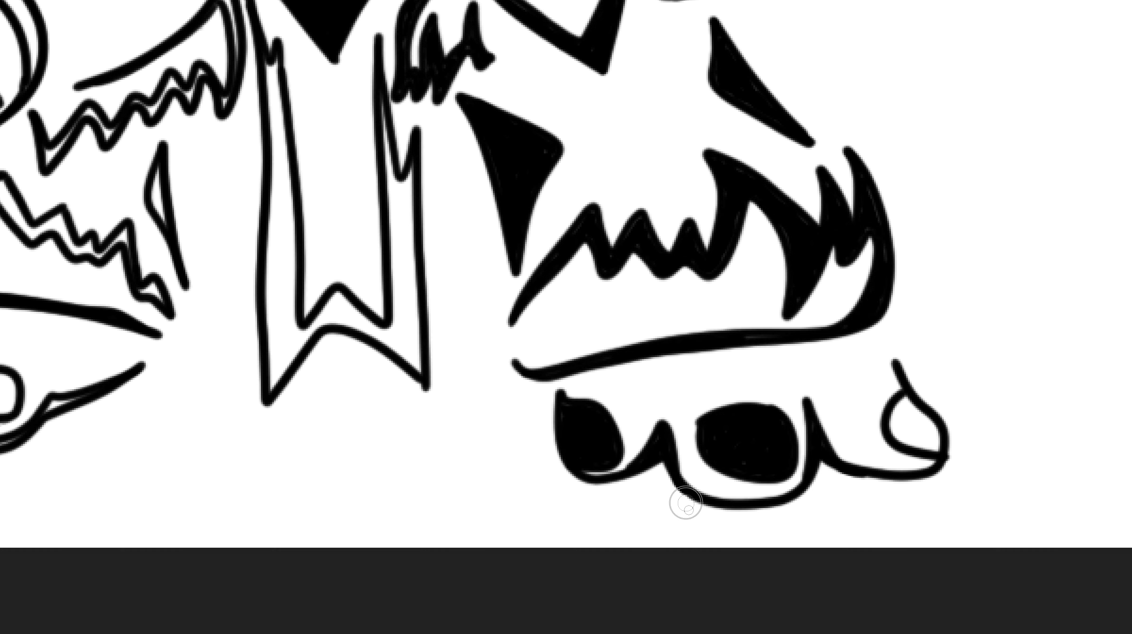
pyautogui.moveTo(902, 393); pyautogui.dragTo(928, 445)
# - Fill the tabard's left stripe and the left zigzag fur shape black
pyautogui.scroll(2, 563, 453)
pyautogui.hscroll(-5, 564, 453)
pyautogui.moveTo(442, 144)
pyautogui.mouseDown()
pyautogui.moveTo(437, 449)
pyautogui.moveTo(455, 296)
pyautogui.moveTo(504, 374)
pyautogui.moveTo(590, 464)
pyautogui.moveTo(566, 320)
pyautogui.moveTo(581, 198)
pyautogui.mouseUp()
pyautogui.hscroll(-9, 235, 203)
pyautogui.moveTo(277, 229)
pyautogui.mouseDown()
pyautogui.moveTo(240, 351)
pyautogui.moveTo(328, 278)
pyautogui.moveTo(432, 257)
pyautogui.moveTo(520, 282)
pyautogui.mouseUp()
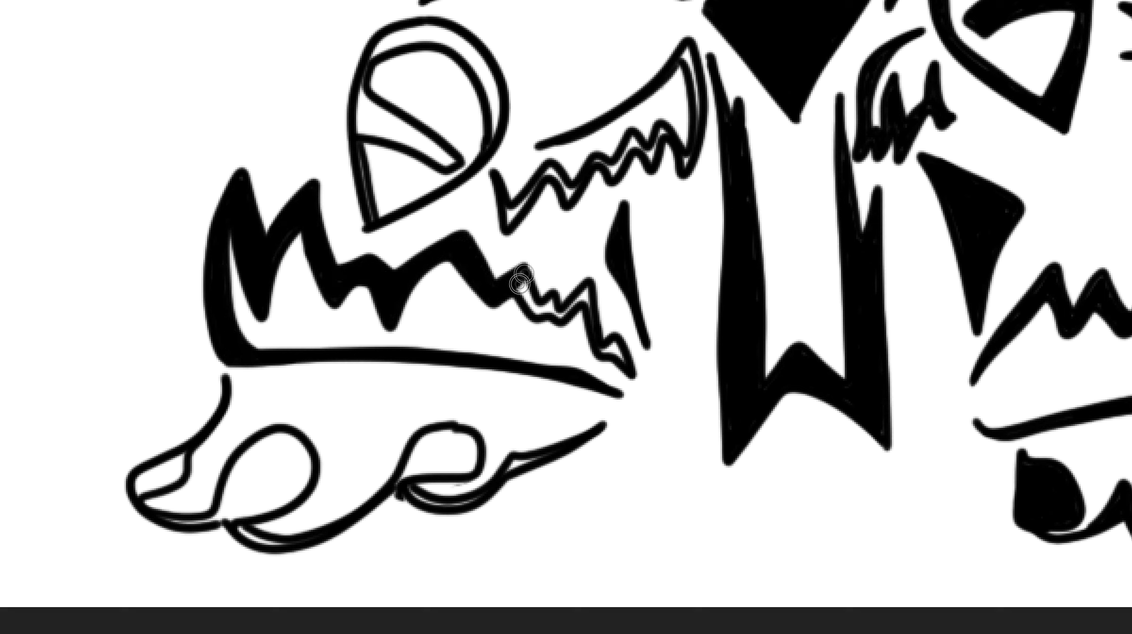
# - Fill the left boot toe, two toe loops and the left teardrop knee black
pyautogui.moveTo(141, 482); pyautogui.dragTo(184, 467)
pyautogui.moveTo(184, 467); pyautogui.dragTo(150, 488)
pyautogui.moveTo(224, 518)
pyautogui.mouseDown()
pyautogui.moveTo(299, 459)
pyautogui.moveTo(309, 497)
pyautogui.mouseUp()
pyautogui.moveTo(510, 467)
pyautogui.mouseDown()
pyautogui.moveTo(443, 450)
pyautogui.moveTo(479, 438)
pyautogui.mouseUp()
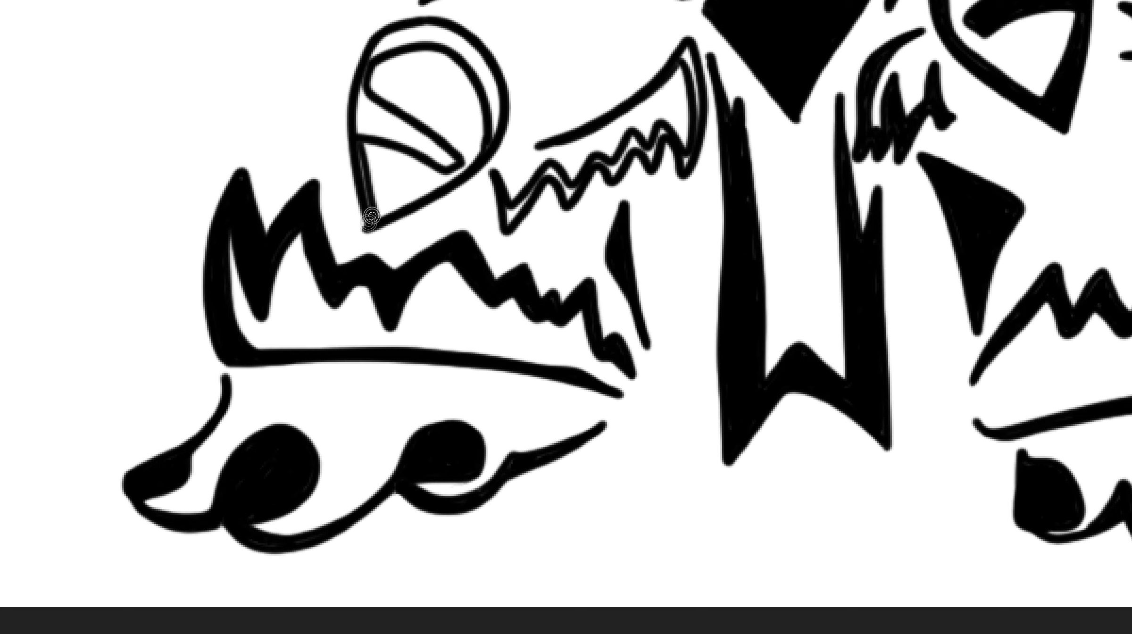
pyautogui.moveTo(361, 125)
pyautogui.mouseDown()
pyautogui.moveTo(421, 149)
pyautogui.moveTo(425, 28)
pyautogui.moveTo(483, 152)
pyautogui.mouseUp()
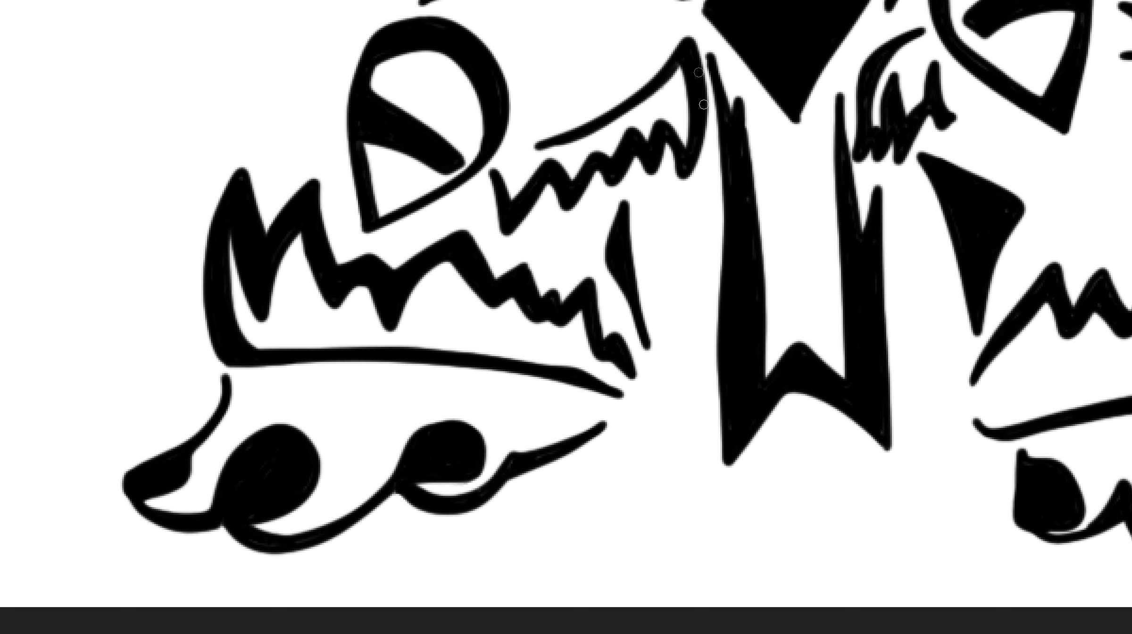
# - Fill the small triangle, hook, crescent strokes and arm guard gaps black
pyautogui.scroll(5, 703, 104)
pyautogui.moveTo(377, 254)
pyautogui.mouseDown()
pyautogui.moveTo(415, 210)
pyautogui.moveTo(432, 150)
pyautogui.moveTo(565, 208)
pyautogui.mouseUp()
pyautogui.moveTo(523, 71); pyautogui.dragTo(576, 76)
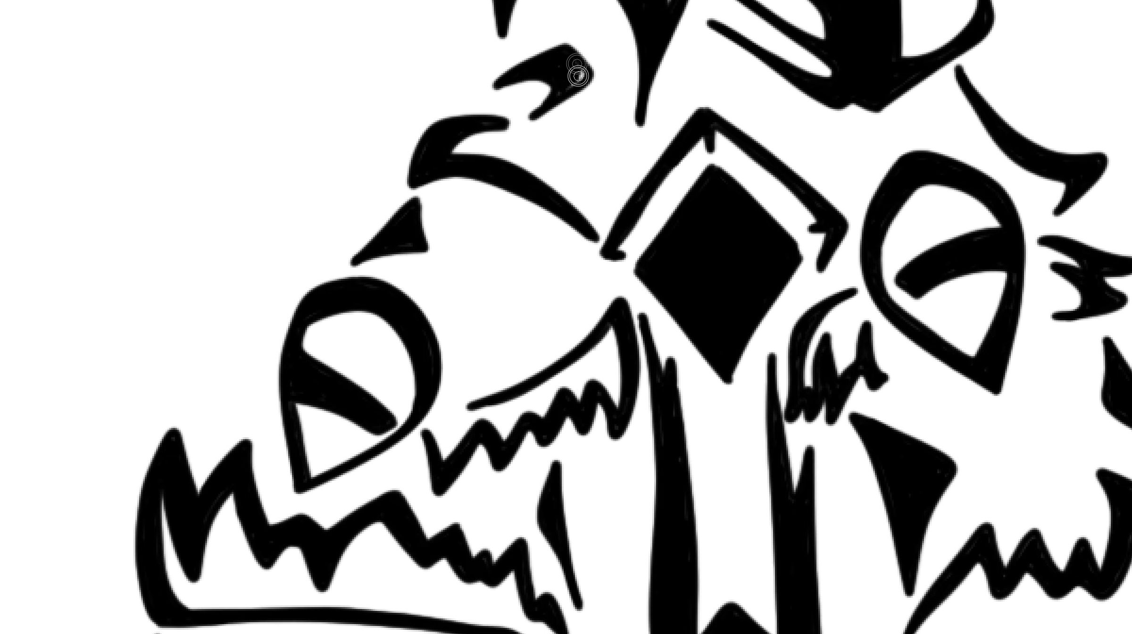
pyautogui.moveTo(542, 274)
pyautogui.mouseDown()
pyautogui.moveTo(539, 442)
pyautogui.moveTo(646, 524)
pyautogui.mouseUp()
pyautogui.moveTo(469, 424); pyautogui.dragTo(415, 411)
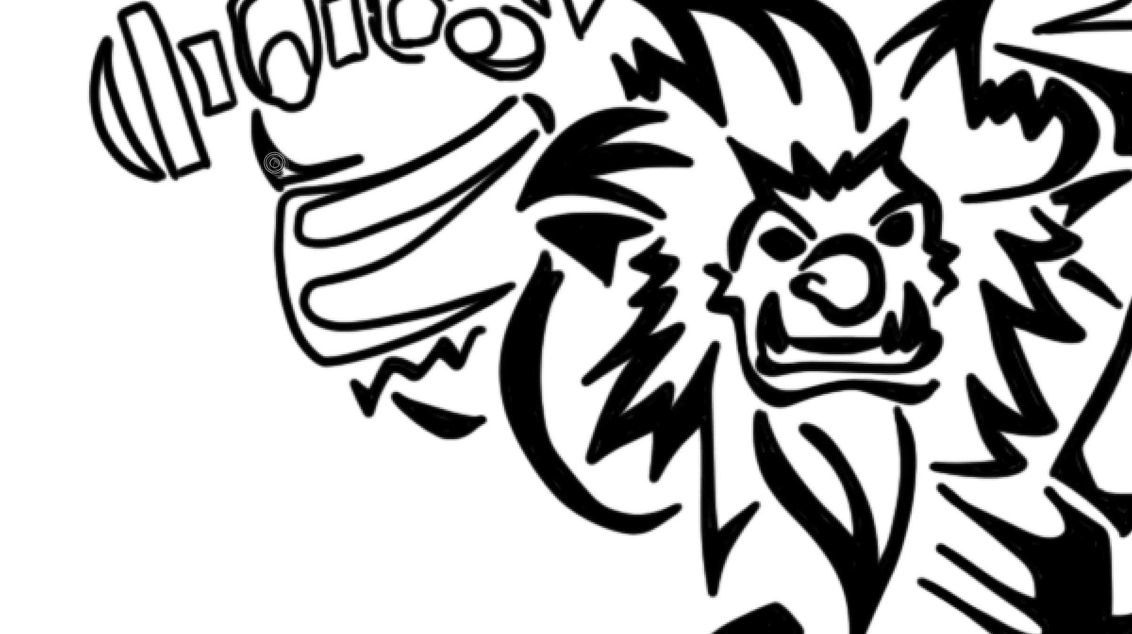
pyautogui.moveTo(275, 163)
pyautogui.mouseDown()
pyautogui.moveTo(290, 252)
pyautogui.moveTo(407, 227)
pyautogui.mouseUp()
pyautogui.moveTo(293, 287); pyautogui.dragTo(391, 337)
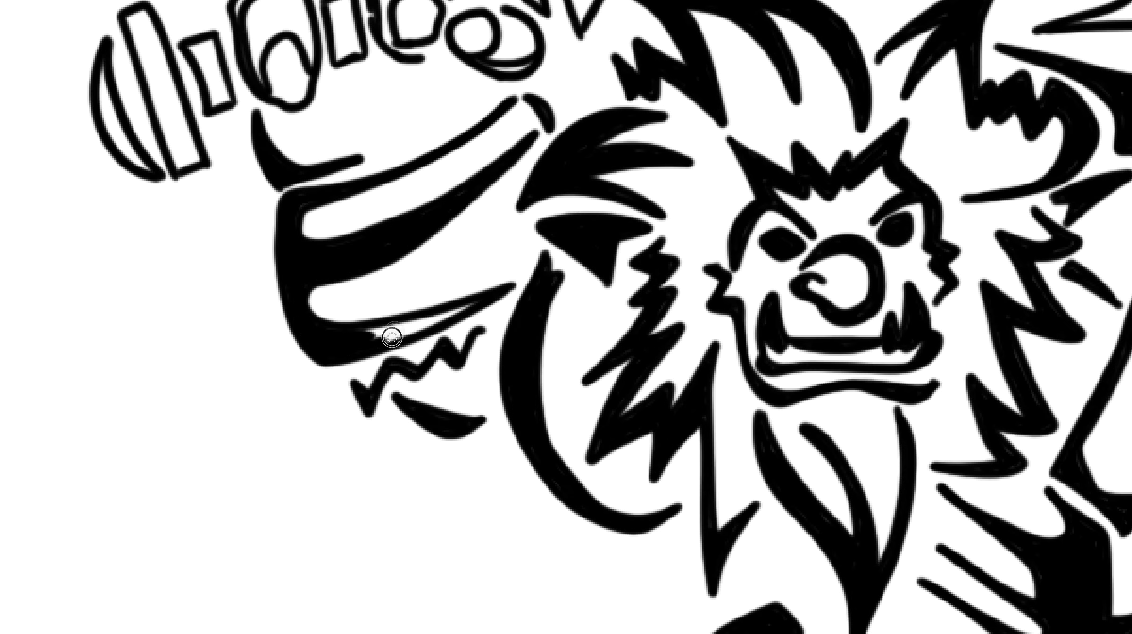
# - Fill the grip's end cap, hexagon, crescent, strips and sword guard black
pyautogui.scroll(5, 392, 338)
pyautogui.moveTo(80, 283)
pyautogui.mouseDown()
pyautogui.moveTo(113, 221)
pyautogui.moveTo(159, 328)
pyautogui.moveTo(178, 243)
pyautogui.moveTo(253, 283)
pyautogui.moveTo(360, 161)
pyautogui.mouseUp()
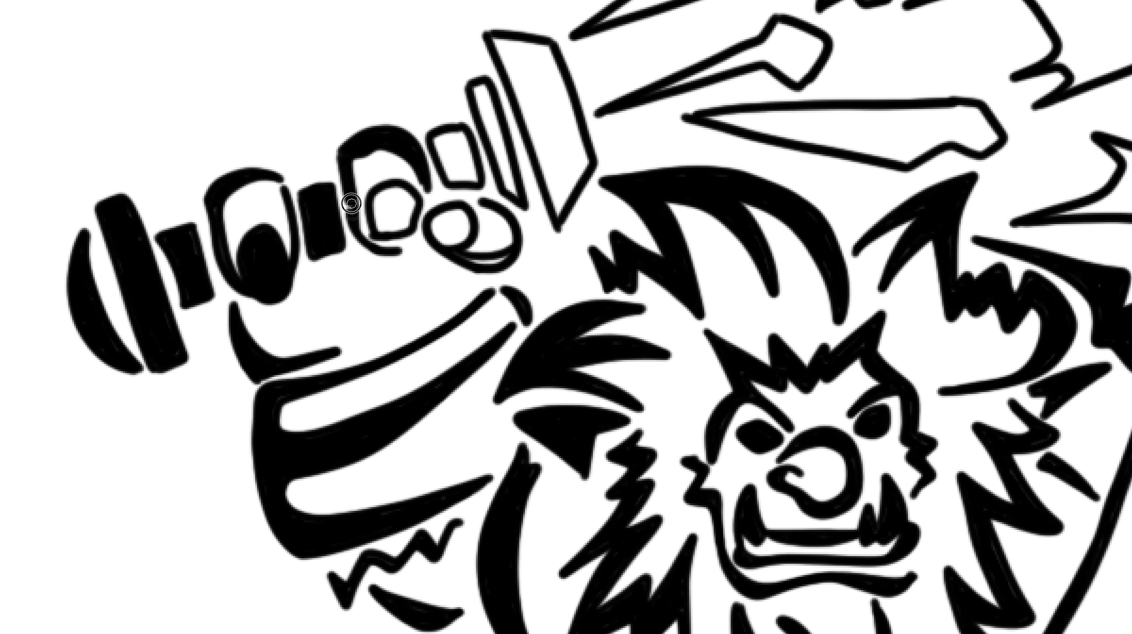
pyautogui.moveTo(351, 203); pyautogui.dragTo(413, 233)
pyautogui.moveTo(474, 263); pyautogui.dragTo(471, 177)
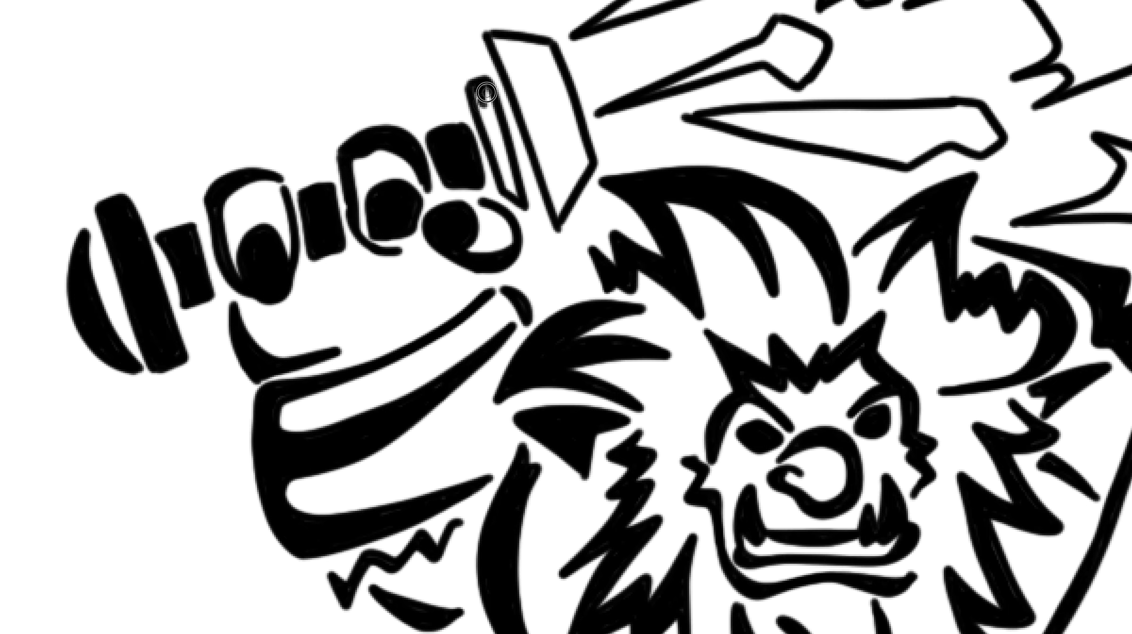
pyautogui.moveTo(487, 92); pyautogui.dragTo(514, 194)
pyautogui.scroll(5, 514, 194)
pyautogui.hscroll(6, 514, 193)
pyautogui.moveTo(221, 250)
pyautogui.mouseDown()
pyautogui.moveTo(283, 396)
pyautogui.moveTo(296, 357)
pyautogui.mouseUp()
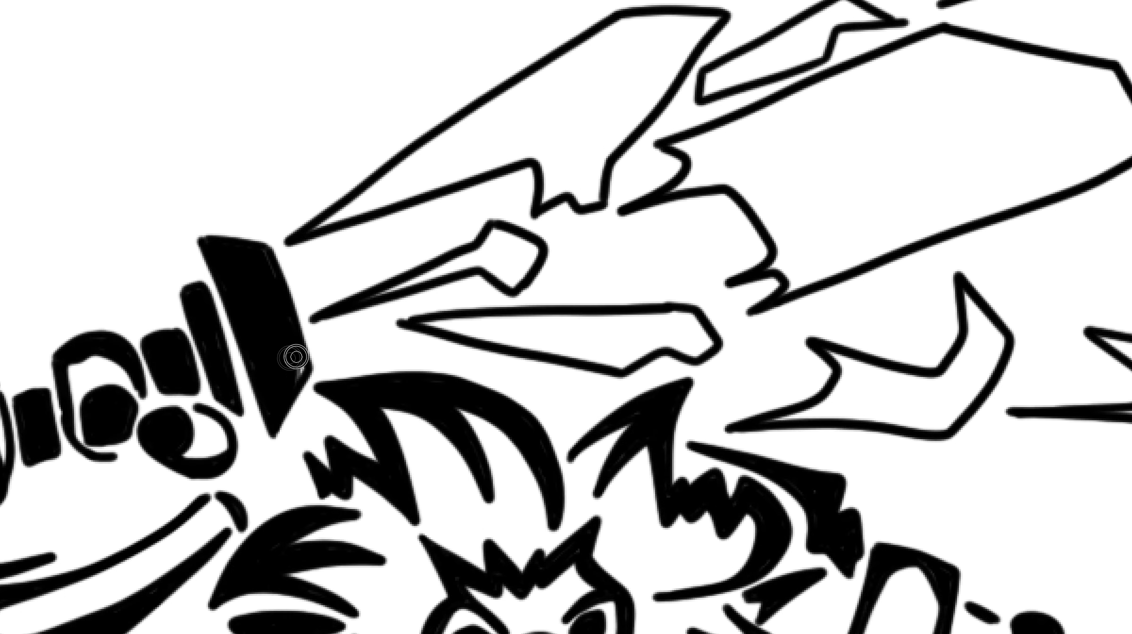
# - Fill the knob, first blade shape, long spike, hook and upper blade black
pyautogui.moveTo(533, 255)
pyautogui.mouseDown()
pyautogui.moveTo(508, 245)
pyautogui.moveTo(373, 288)
pyautogui.mouseUp()
pyautogui.moveTo(311, 231)
pyautogui.mouseDown()
pyautogui.moveTo(424, 184)
pyautogui.moveTo(524, 83)
pyautogui.moveTo(662, 63)
pyautogui.moveTo(669, 80)
pyautogui.moveTo(571, 198)
pyautogui.mouseUp()
pyautogui.moveTo(405, 321)
pyautogui.mouseDown()
pyautogui.moveTo(664, 315)
pyautogui.moveTo(598, 328)
pyautogui.mouseUp()
pyautogui.scroll(1, 598, 329)
pyautogui.hscroll(6, 599, 328)
pyautogui.moveTo(552, 76)
pyautogui.mouseDown()
pyautogui.moveTo(518, 50)
pyautogui.moveTo(452, 94)
pyautogui.mouseUp()
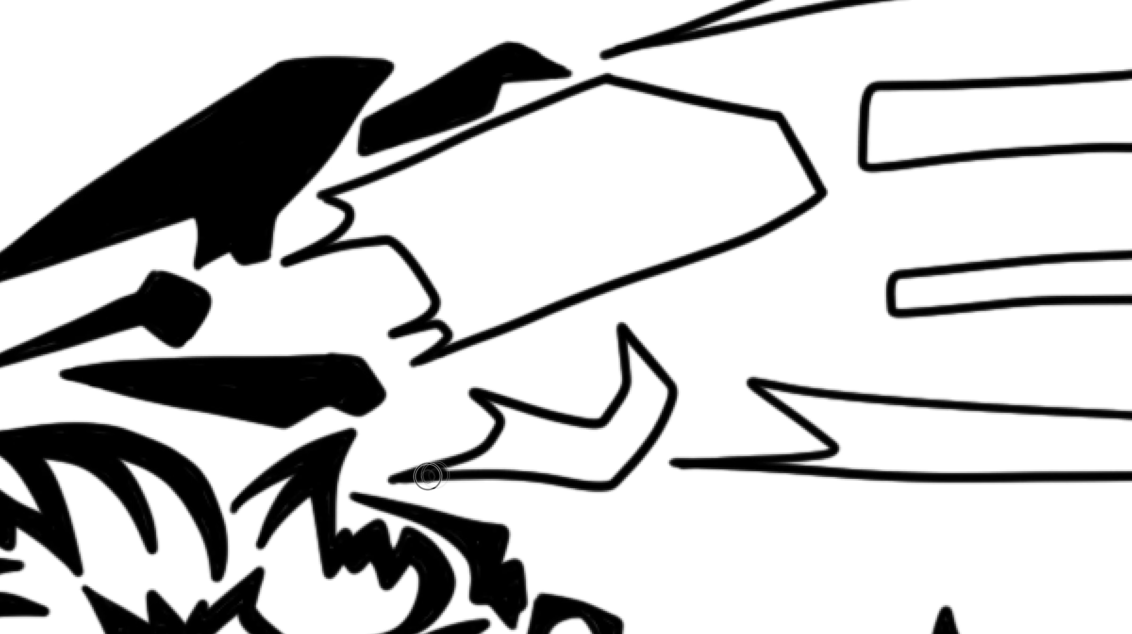
pyautogui.moveTo(428, 475)
pyautogui.mouseDown()
pyautogui.moveTo(627, 353)
pyautogui.moveTo(581, 437)
pyautogui.moveTo(613, 453)
pyautogui.mouseUp()
pyautogui.moveTo(326, 198)
pyautogui.mouseDown()
pyautogui.moveTo(336, 190)
pyautogui.moveTo(430, 240)
pyautogui.moveTo(631, 233)
pyautogui.moveTo(512, 295)
pyautogui.moveTo(688, 112)
pyautogui.moveTo(778, 179)
pyautogui.moveTo(715, 113)
pyautogui.mouseUp()
# - Fill the thin top blade, lower blade, middle arm and right panel, then fit canvas
pyautogui.scroll(1, 586, 153)
pyautogui.hscroll(6, 586, 152)
pyautogui.moveTo(189, 127)
pyautogui.mouseDown()
pyautogui.moveTo(280, 93)
pyautogui.moveTo(631, 38)
pyautogui.moveTo(708, 43)
pyautogui.mouseUp()
pyautogui.moveTo(283, 464)
pyautogui.mouseDown()
pyautogui.moveTo(329, 540)
pyautogui.moveTo(379, 480)
pyautogui.moveTo(481, 546)
pyautogui.moveTo(745, 550)
pyautogui.moveTo(869, 468)
pyautogui.mouseUp()
pyautogui.moveTo(417, 372)
pyautogui.mouseDown()
pyautogui.moveTo(560, 367)
pyautogui.moveTo(722, 304)
pyautogui.mouseUp()
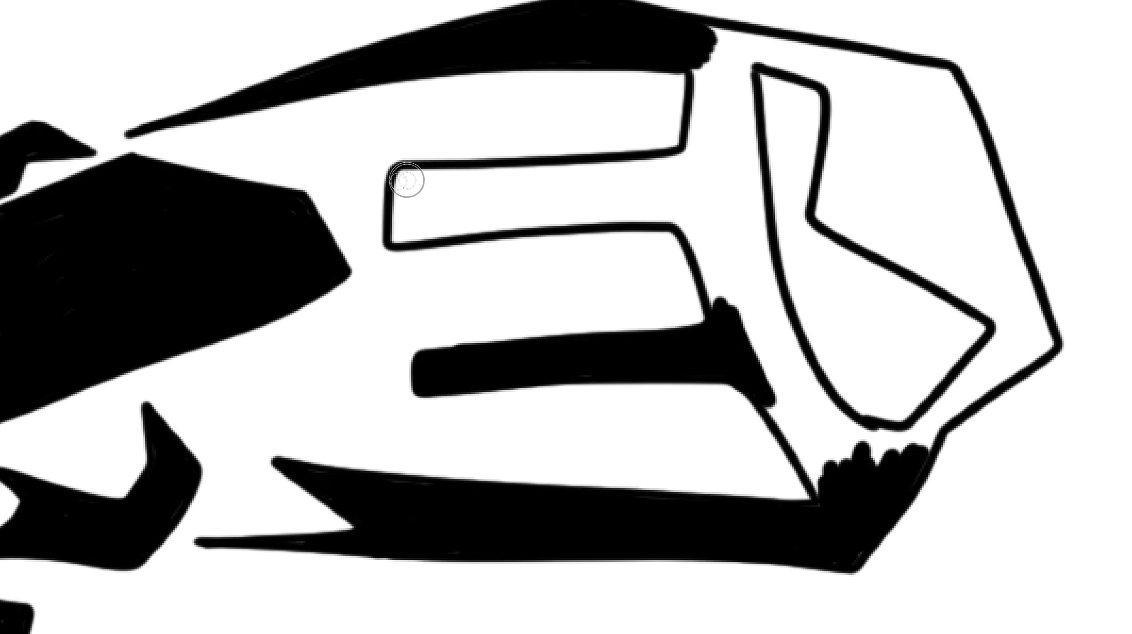
pyautogui.moveTo(407, 180)
pyautogui.mouseDown()
pyautogui.moveTo(566, 169)
pyautogui.moveTo(695, 215)
pyautogui.moveTo(735, 56)
pyautogui.moveTo(787, 348)
pyautogui.moveTo(859, 435)
pyautogui.moveTo(991, 340)
pyautogui.mouseUp()
pyautogui.moveTo(840, 86)
pyautogui.mouseDown()
pyautogui.moveTo(922, 177)
pyautogui.moveTo(893, 125)
pyautogui.moveTo(884, 253)
pyautogui.moveTo(967, 152)
pyautogui.moveTo(867, 202)
pyautogui.moveTo(1011, 299)
pyautogui.mouseUp()
pyautogui.hotkey('ctrl', '0')
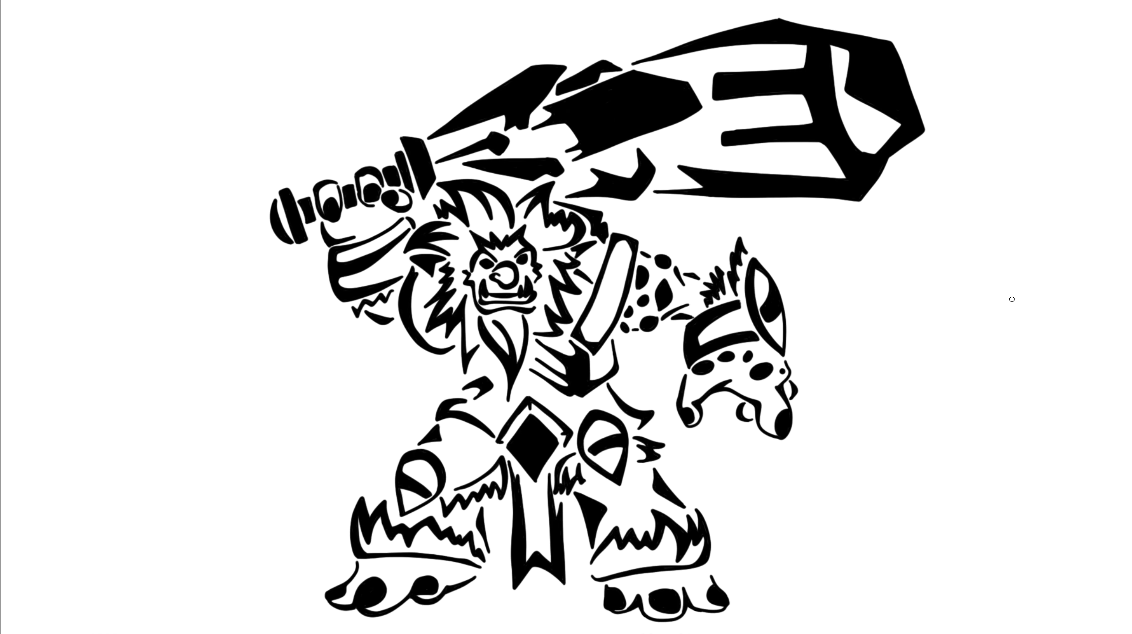